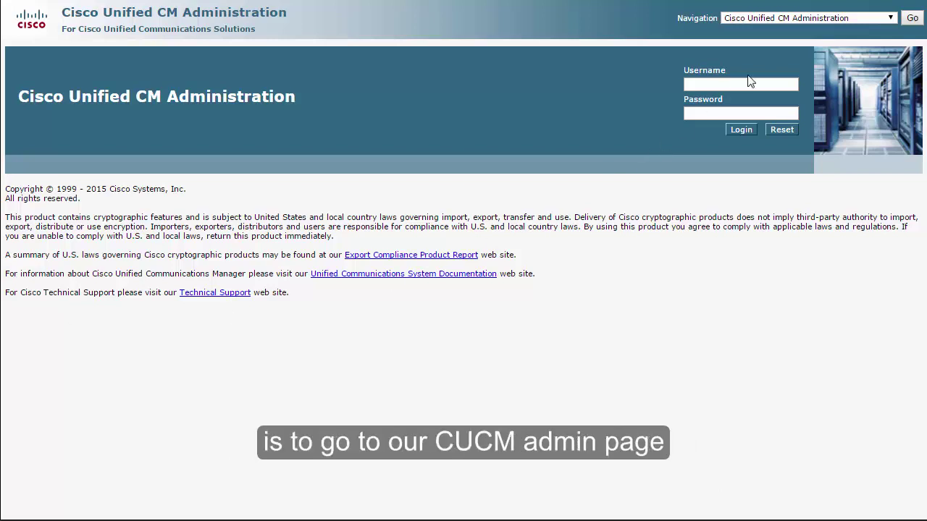
Switch from Unified CM Administration to the Cisco Unified OS Administration login page.
click(762, 19)
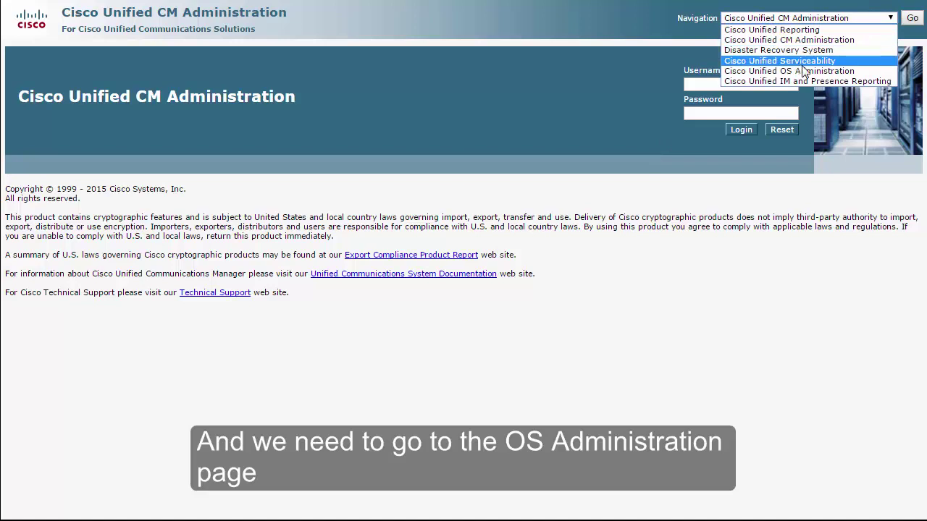
click(809, 71)
click(911, 18)
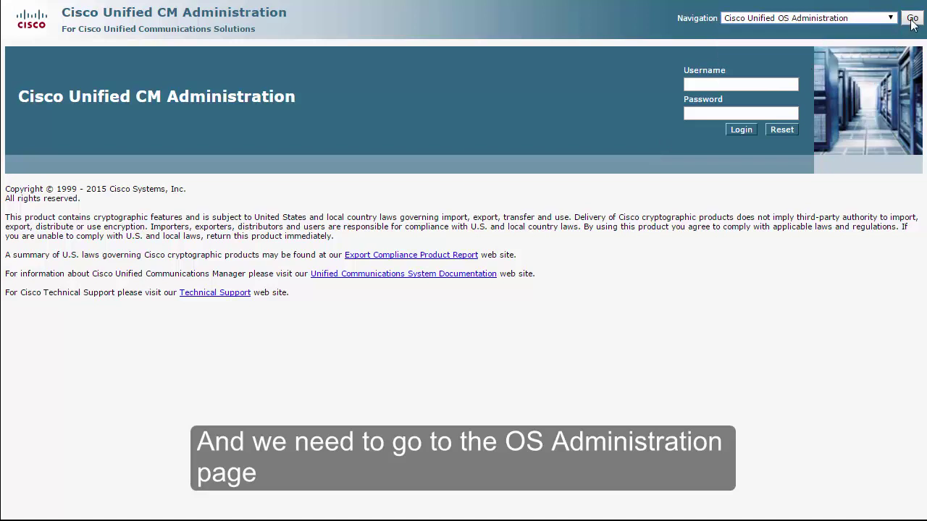
Sign in as Administrator with the account password and open Security > Certificate Management.
text(Administrator)
key(Tab)
text(••••••)
key(Return)
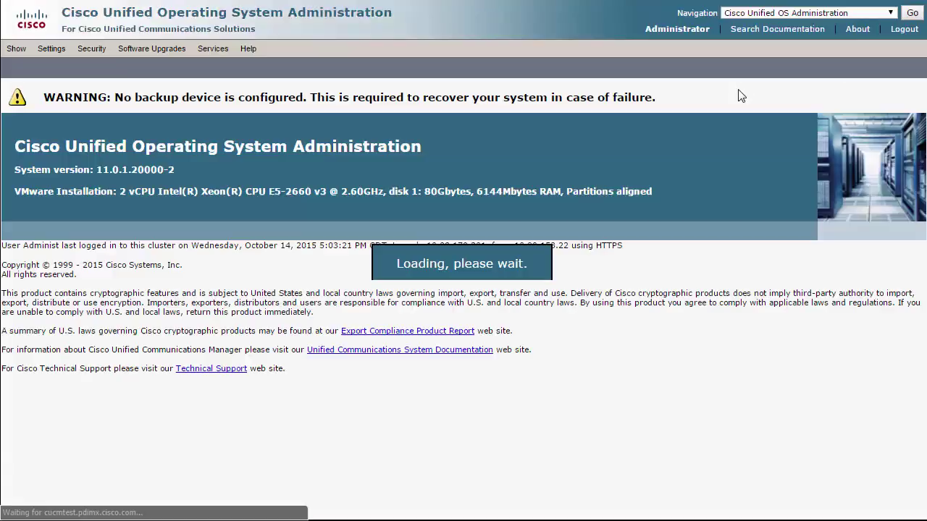
mouse_move(112, 48)
click(136, 73)
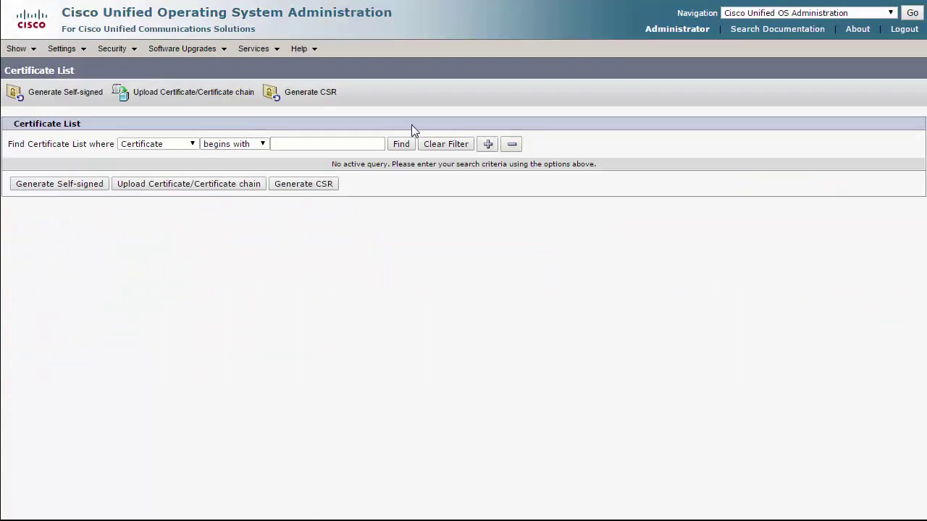
Find all 28 certificates with an empty filter and scroll to the tomcat entry.
click(402, 144)
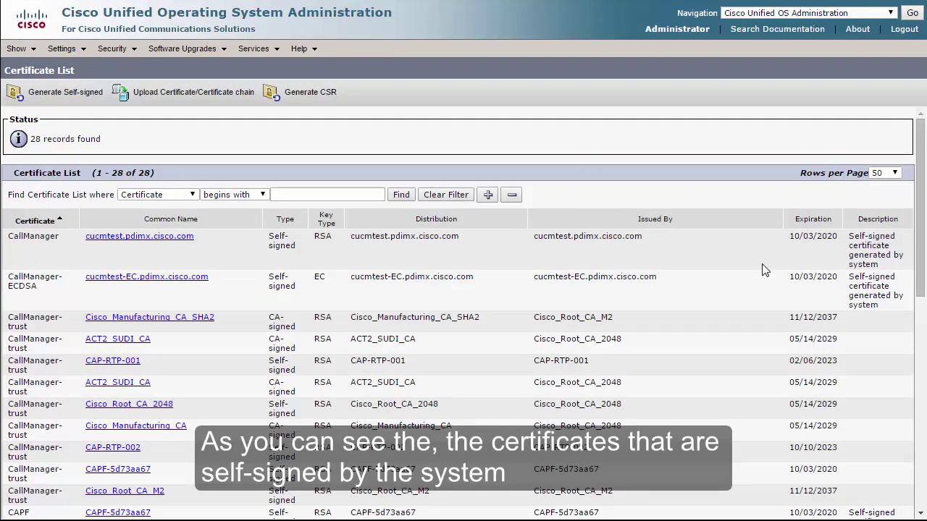
drag(912, 252, 916, 447)
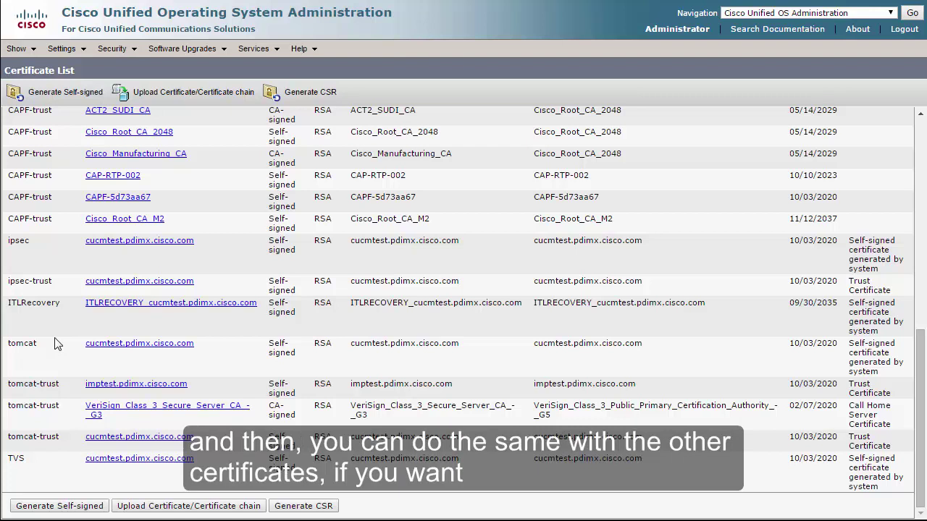
Download the tomcat certificate's PEM file and save it as tomcat.pem in CUCMtest.
click(150, 344)
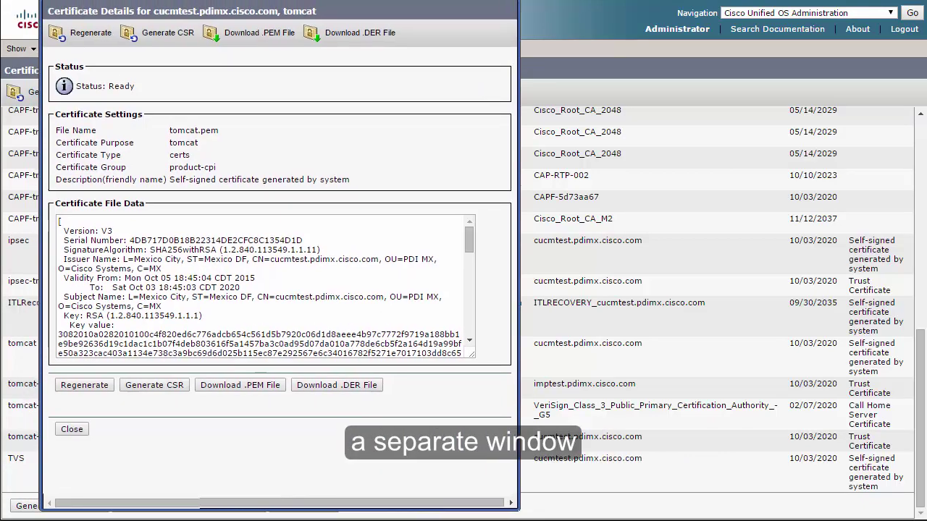
click(251, 51)
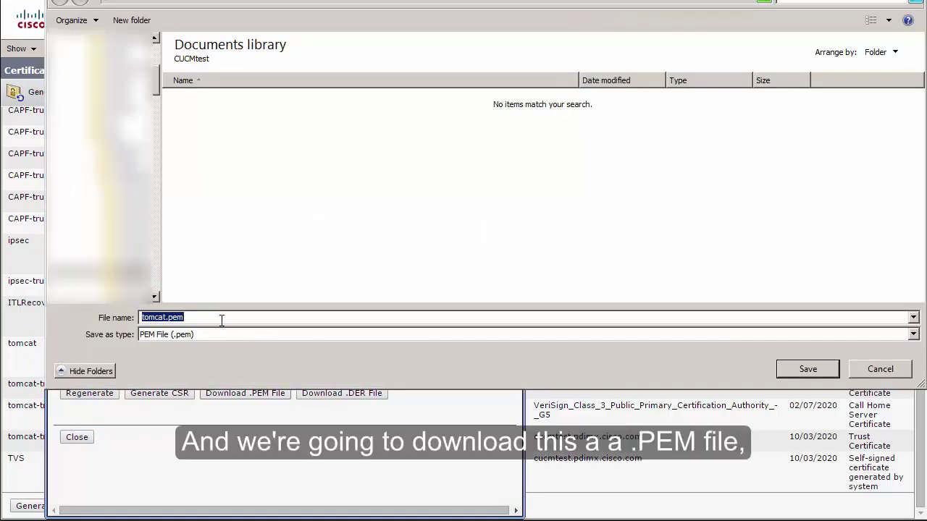
click(808, 369)
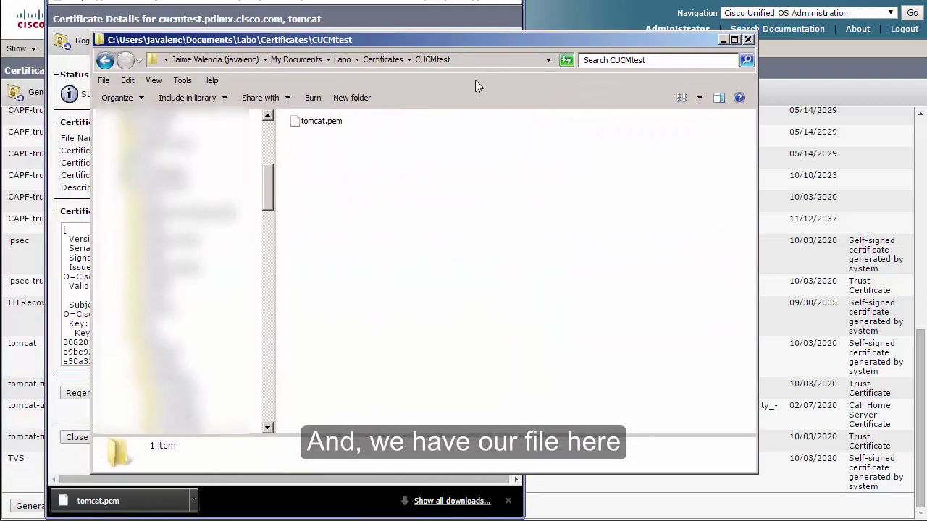
Rename tomcat.pem to tomcat.cer, accepting the extension-change warning.
click(332, 125)
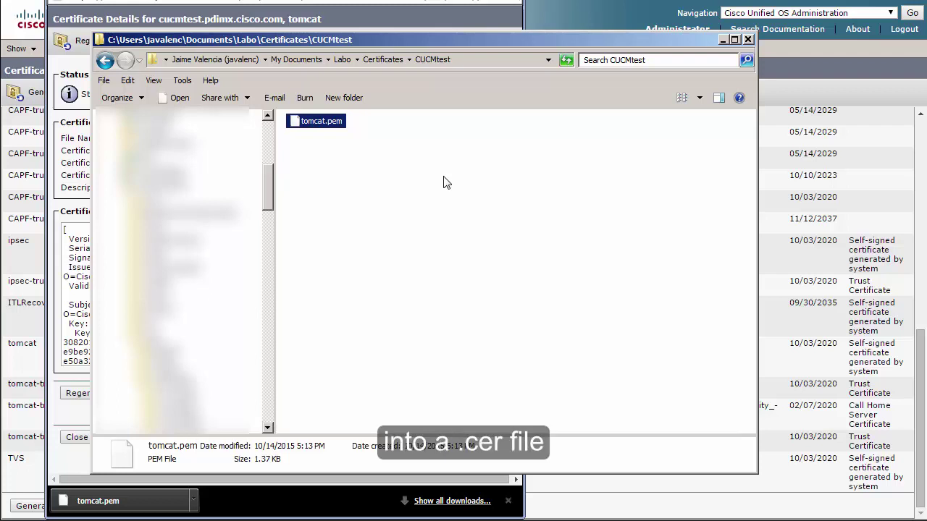
key(F2)
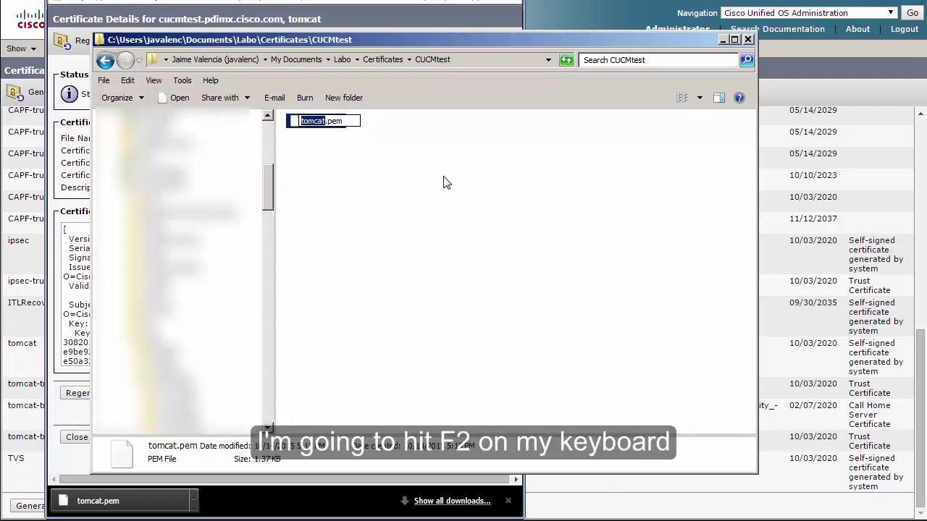
key(End)
key(BackSpace)
key(BackSpace)
key(BackSpace)
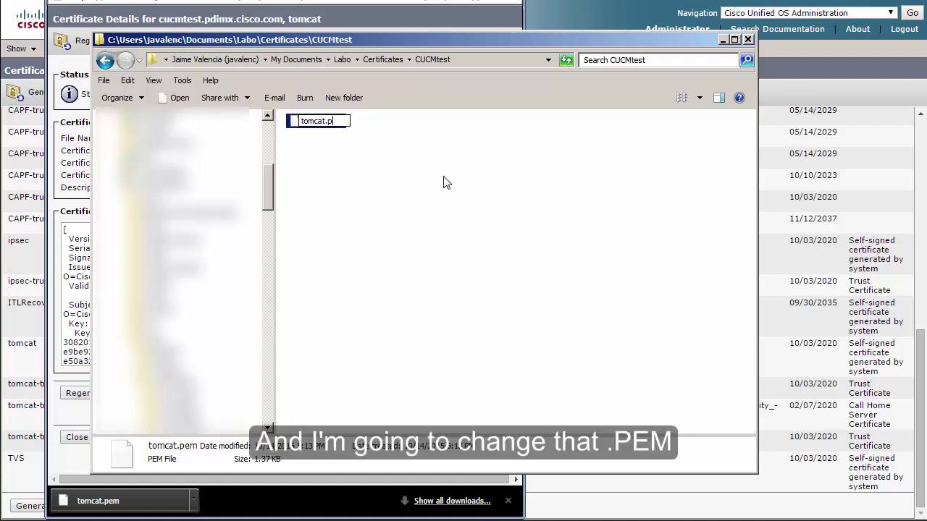
text(cer)
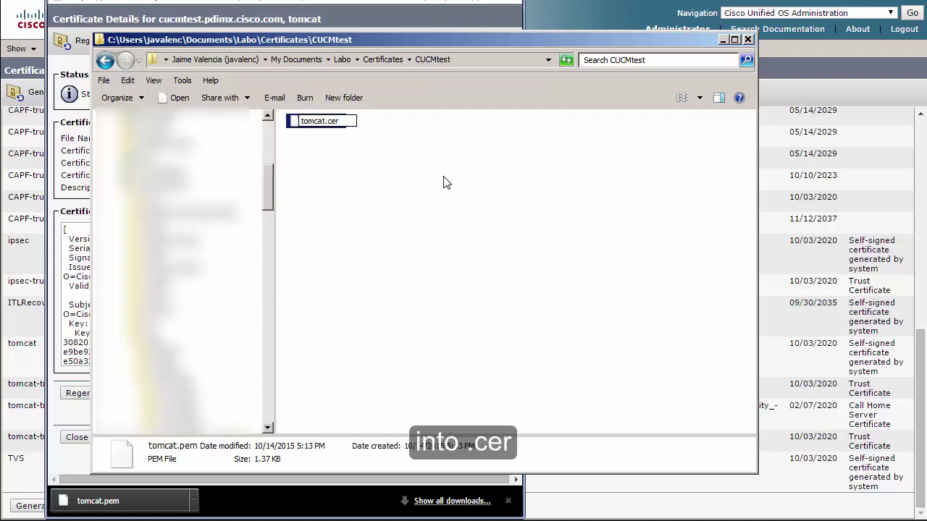
key(Return)
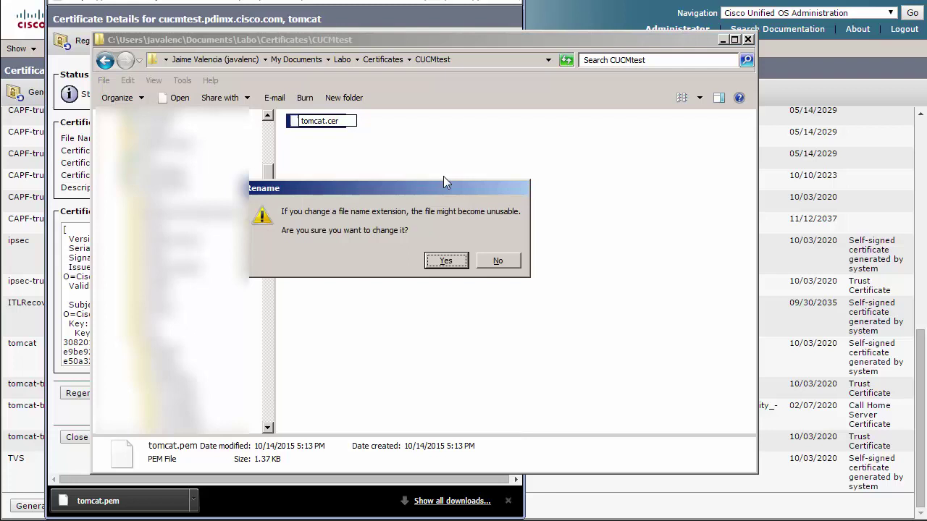
click(446, 262)
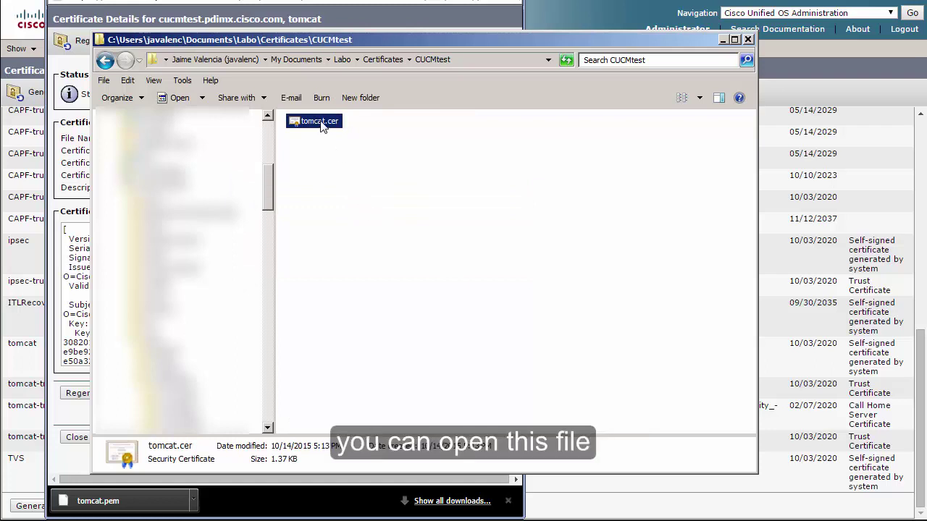
Open tomcat.cer's Details and check its signature algorithm, signature hash and public key.
double_click(321, 123)
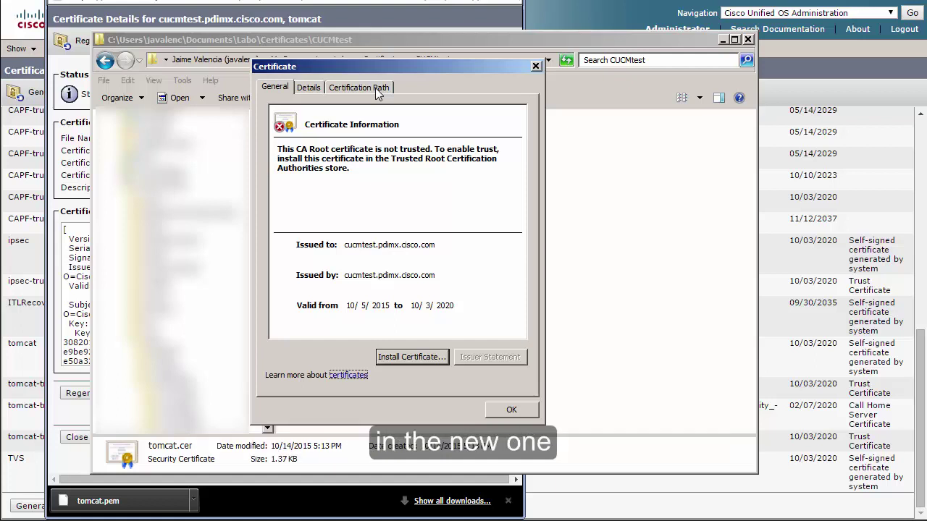
click(313, 87)
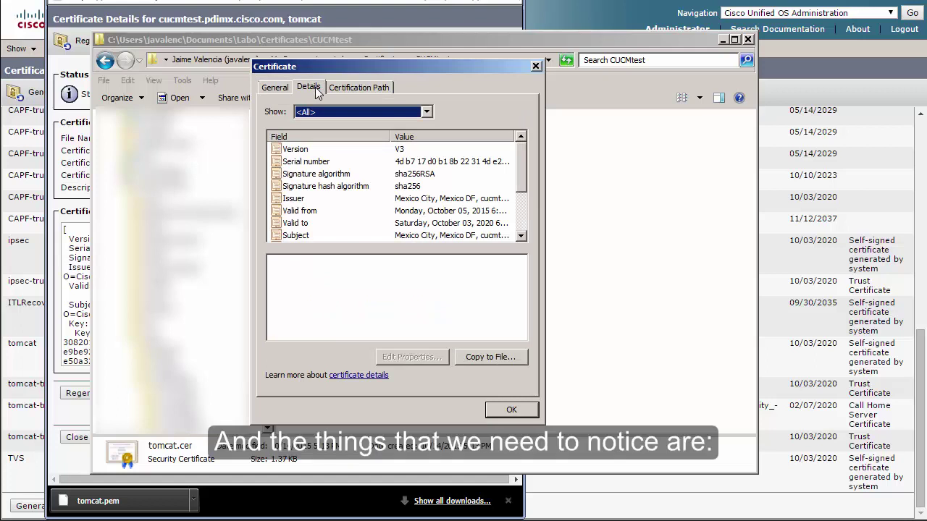
click(328, 176)
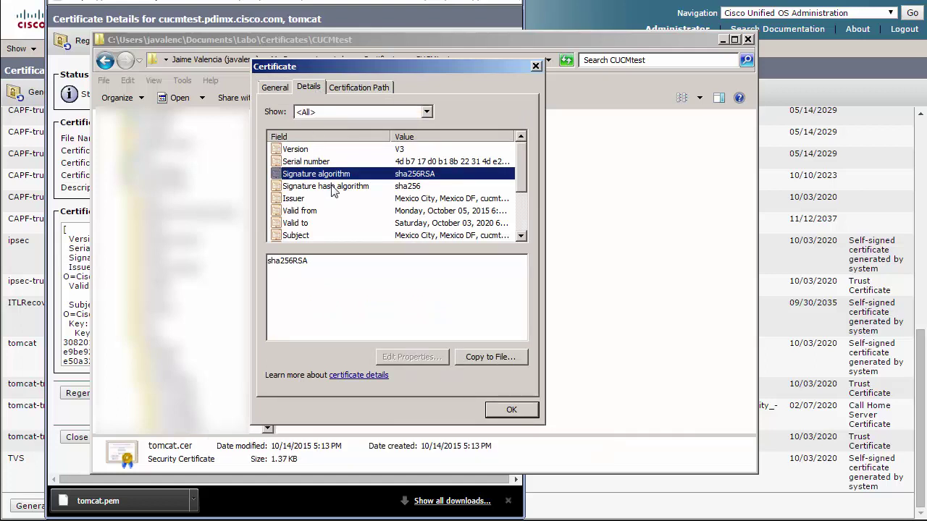
click(343, 187)
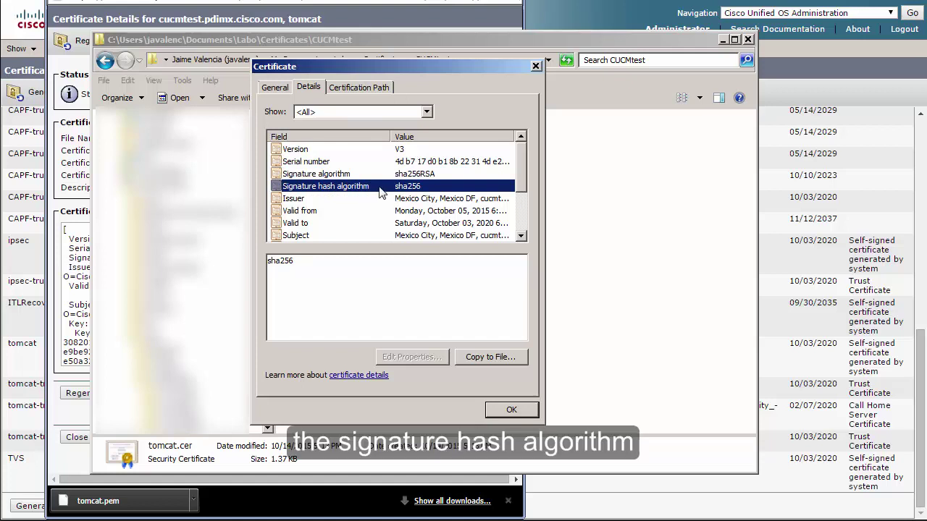
drag(526, 166, 526, 188)
click(519, 197)
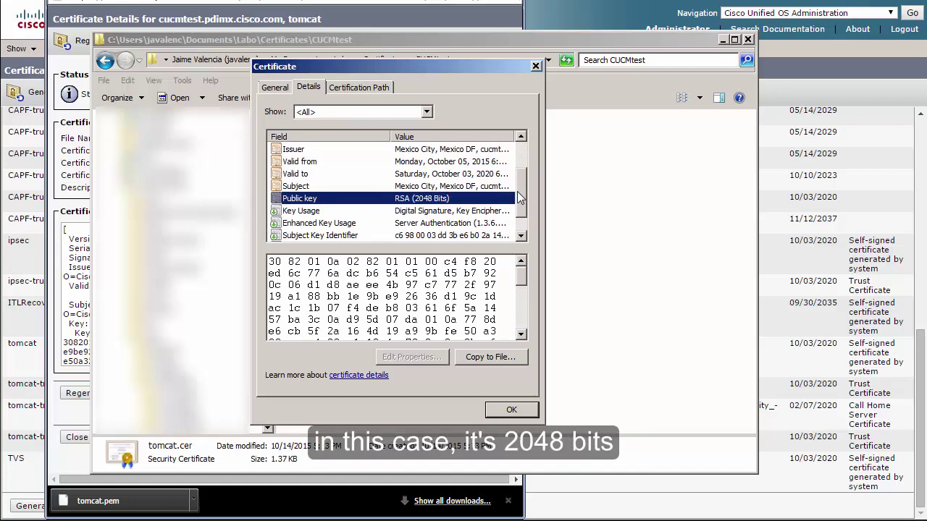
Review the Key Usage and Enhanced Key Usage fields, then close the viewer and CUCMtest folder.
click(318, 214)
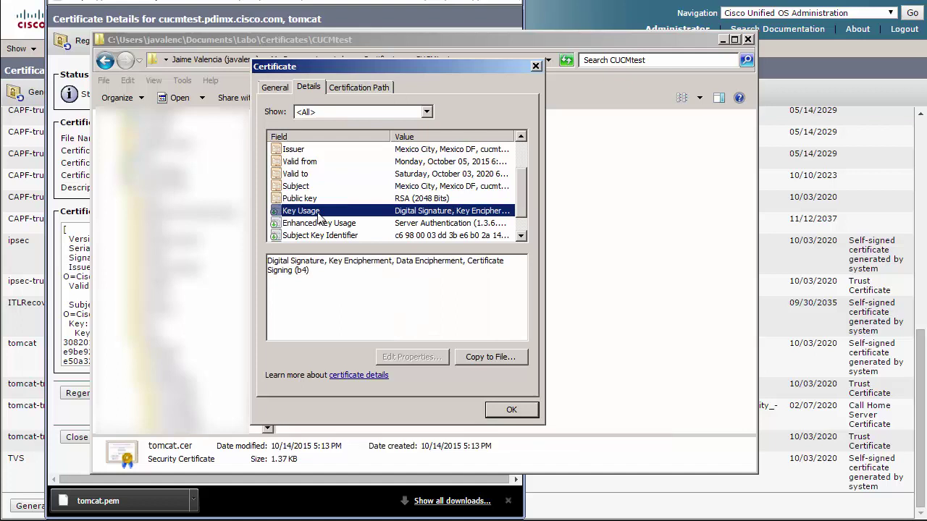
click(337, 224)
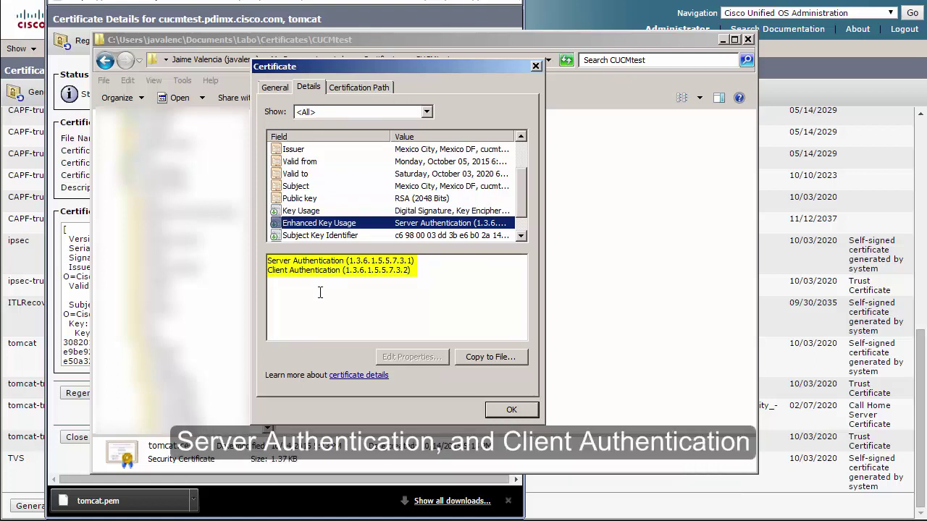
click(438, 211)
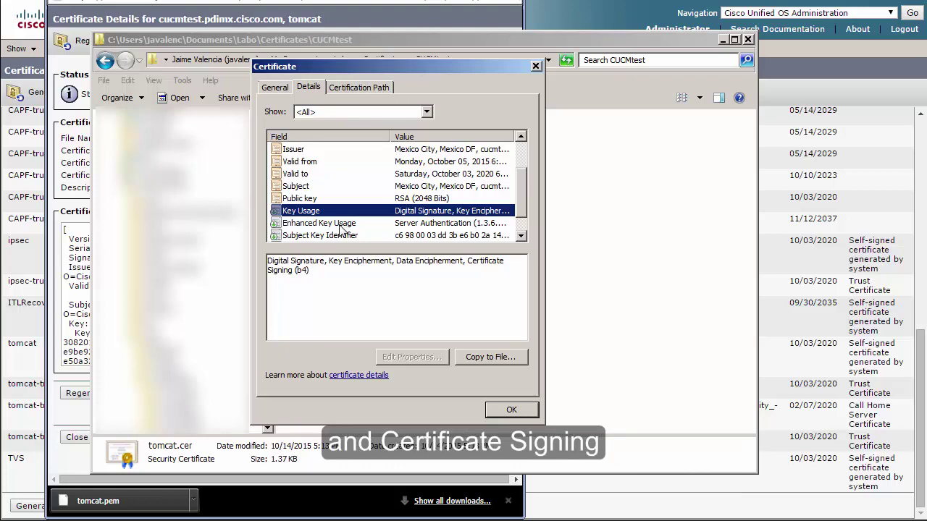
click(513, 410)
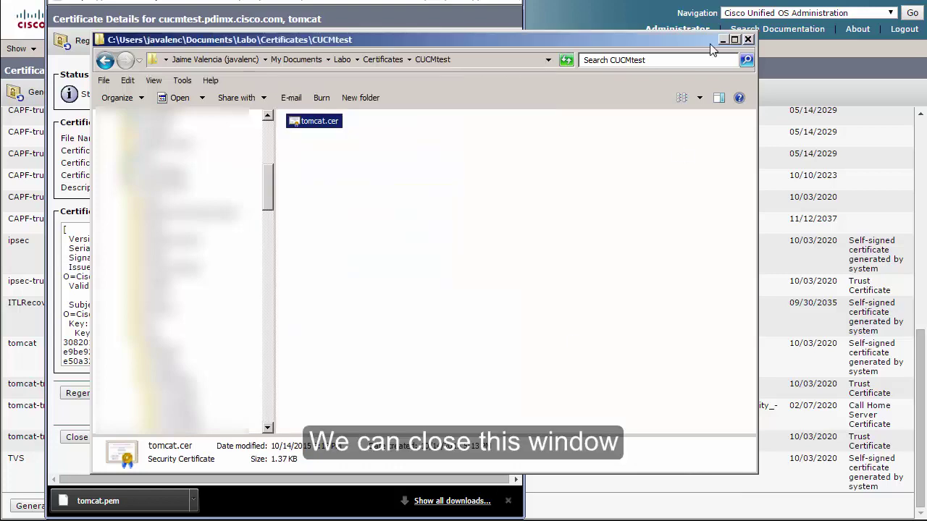
click(748, 39)
Generate a tomcat-purpose CSR distributed to cucmtest.pdimx.cisco.com, then close the CSR window.
click(78, 437)
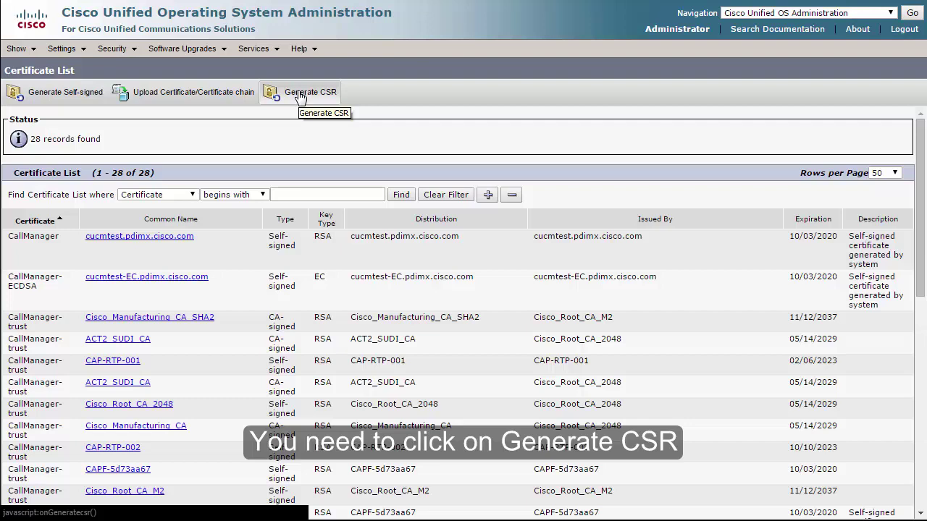
click(301, 96)
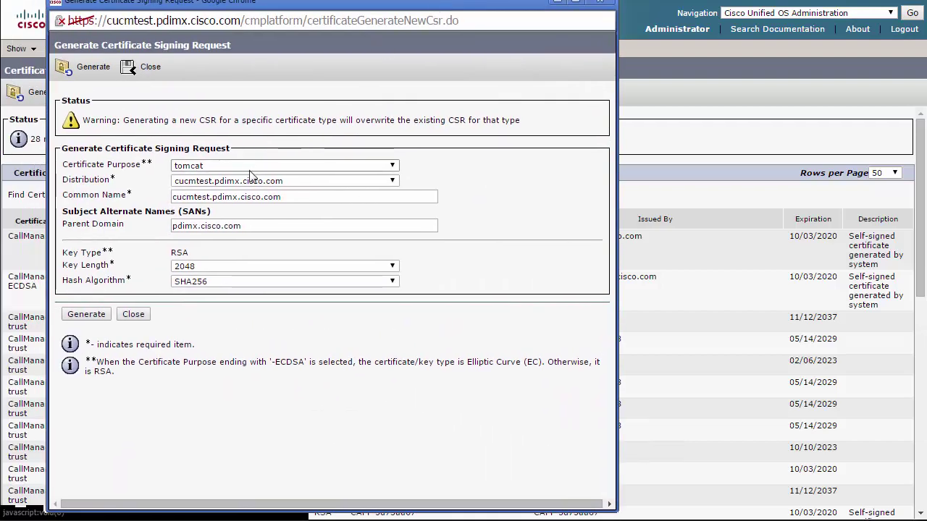
click(373, 165)
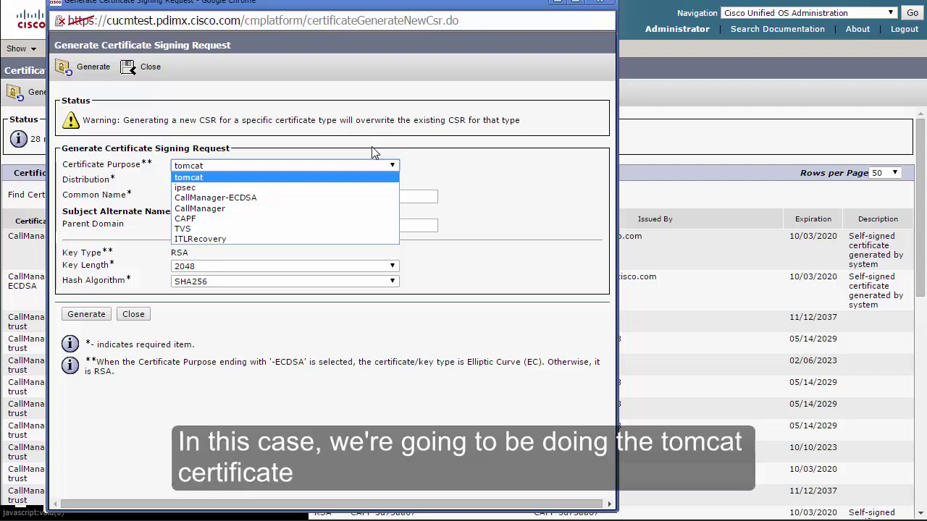
click(222, 179)
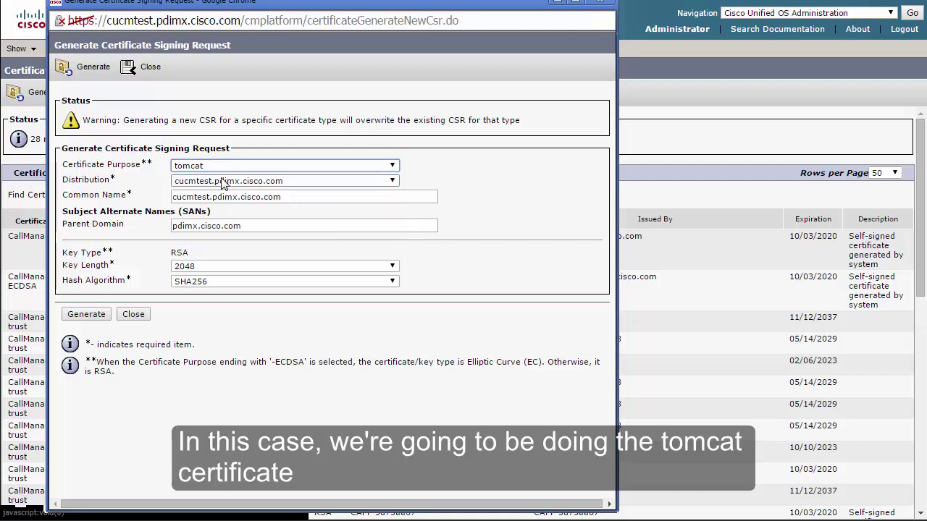
click(392, 181)
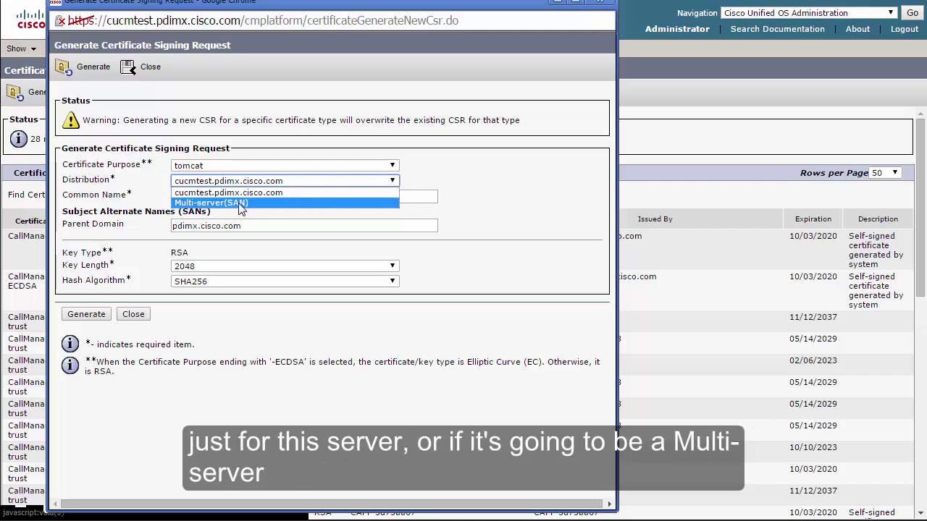
click(395, 193)
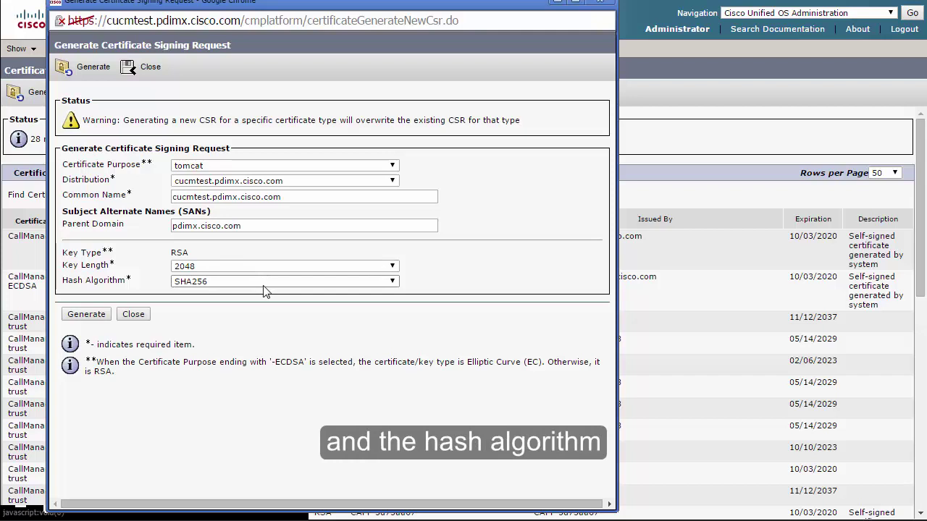
click(94, 316)
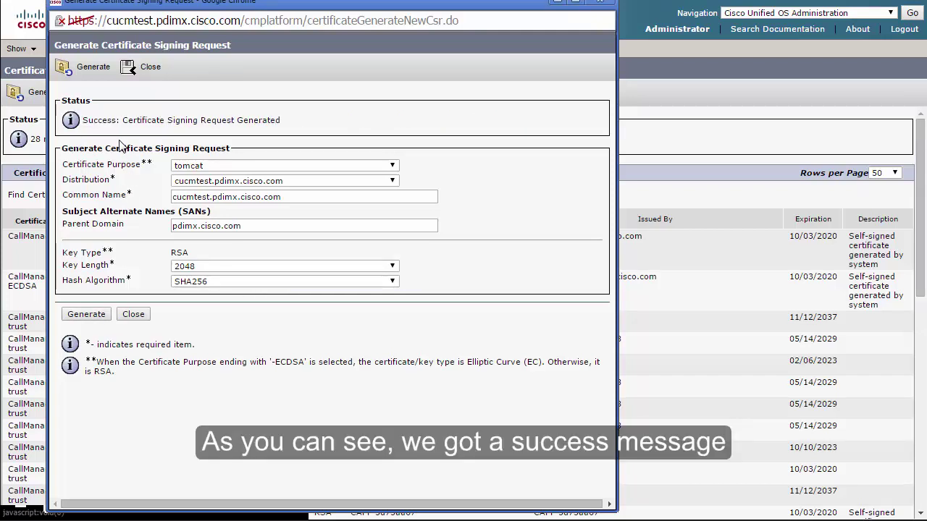
click(133, 315)
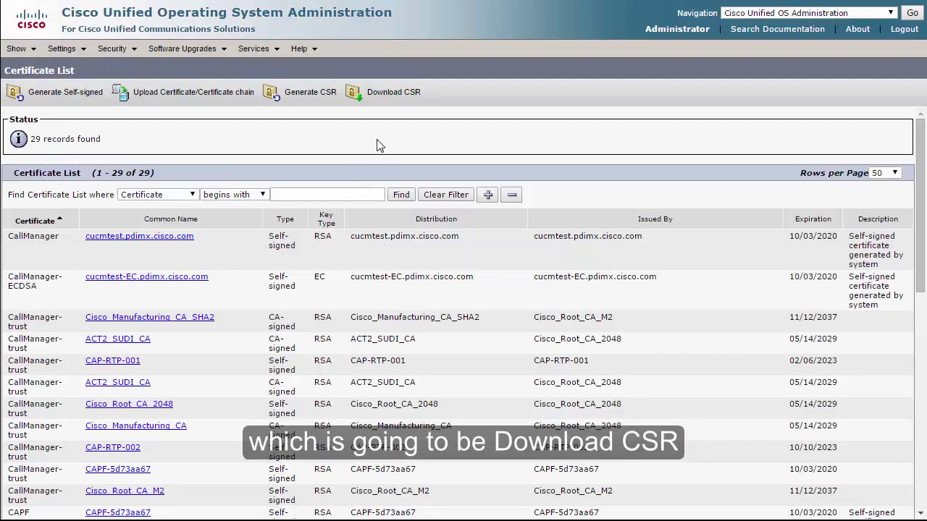
Download the tomcat CSR, save it as tomcat.csr in CUCMtest, and close the popup.
click(386, 102)
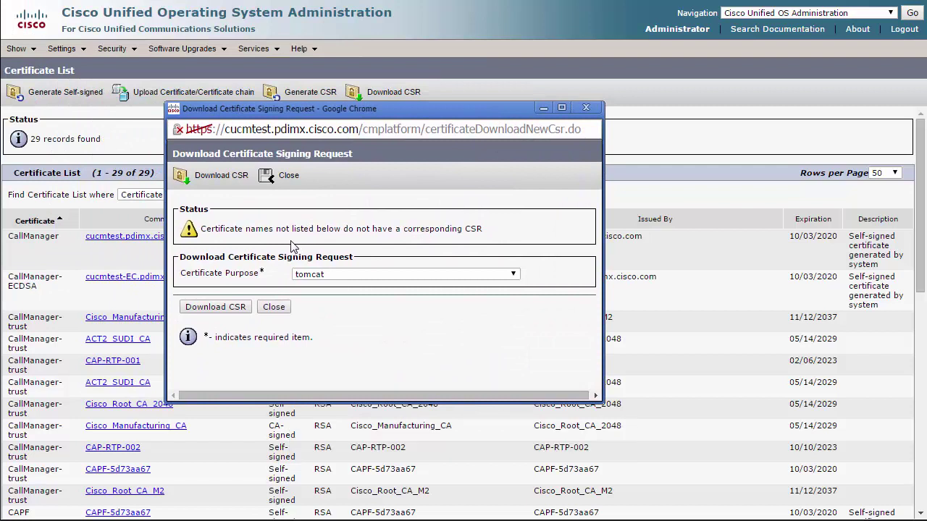
click(362, 275)
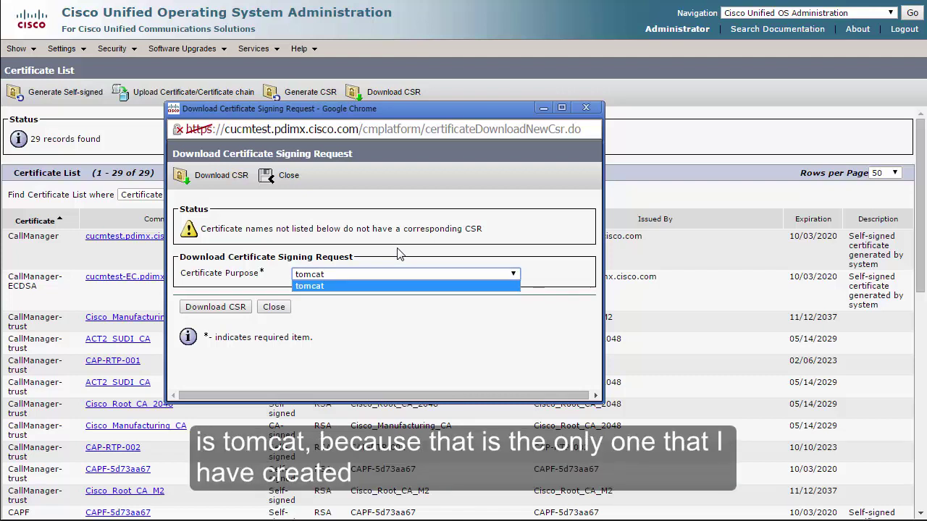
click(376, 286)
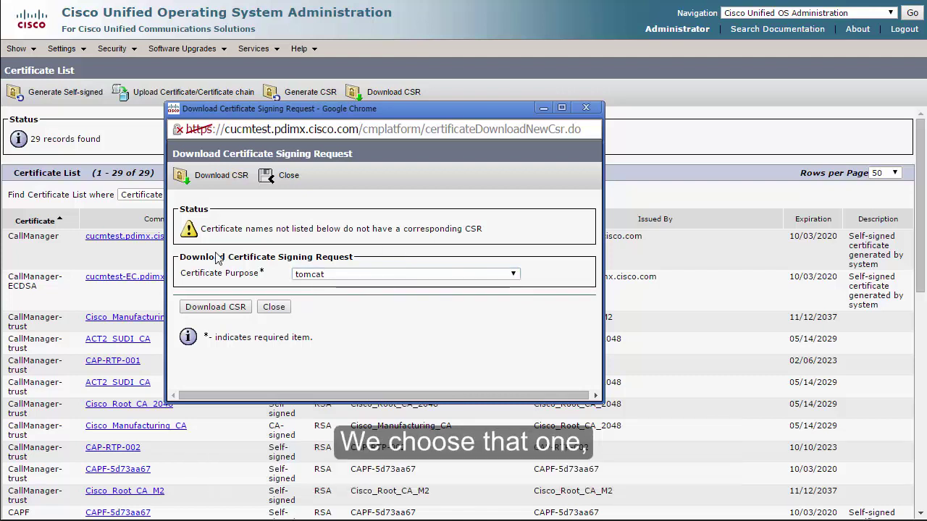
click(215, 307)
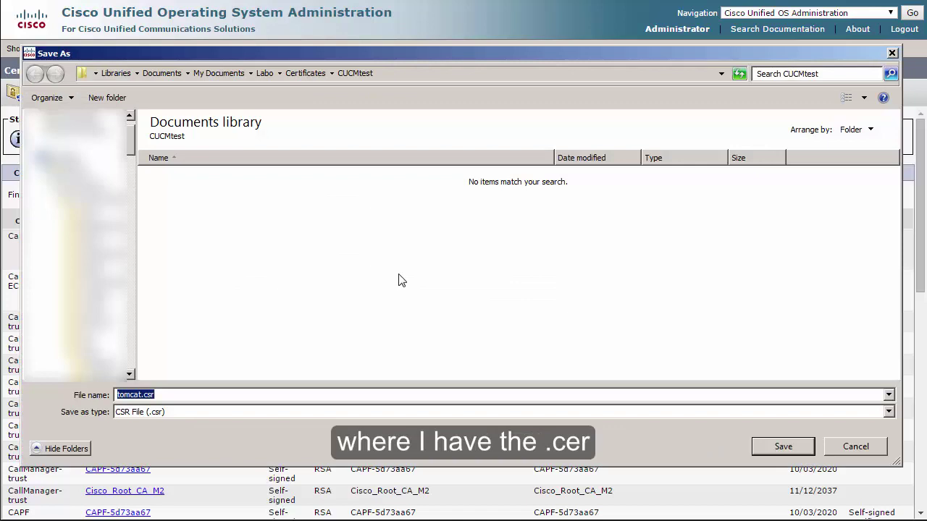
click(783, 446)
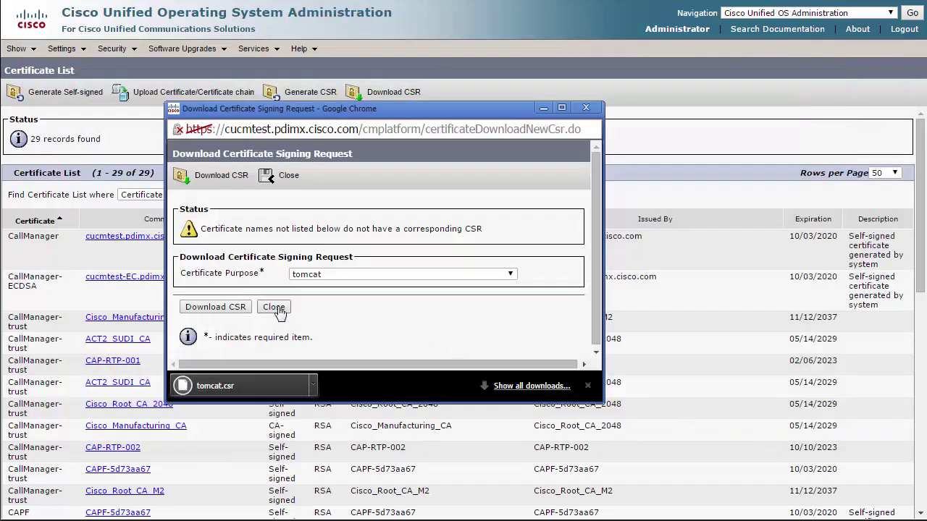
click(279, 312)
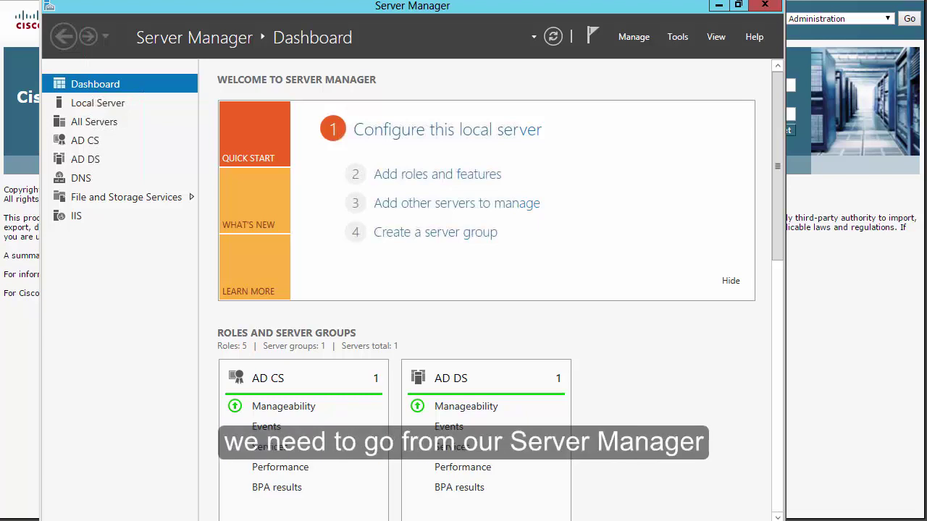
Launch the Certification Authority console and expand pdimx-CA to reach Certificate Templates.
click(677, 37)
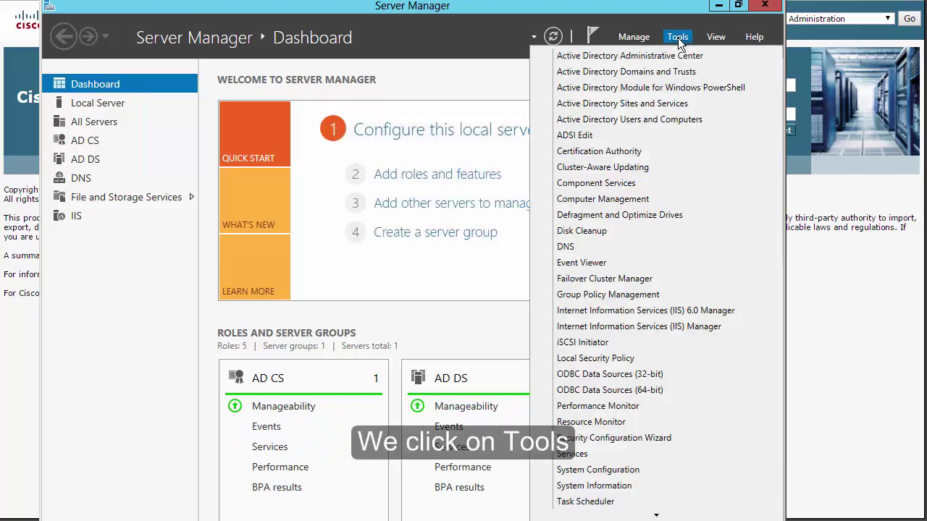
click(636, 152)
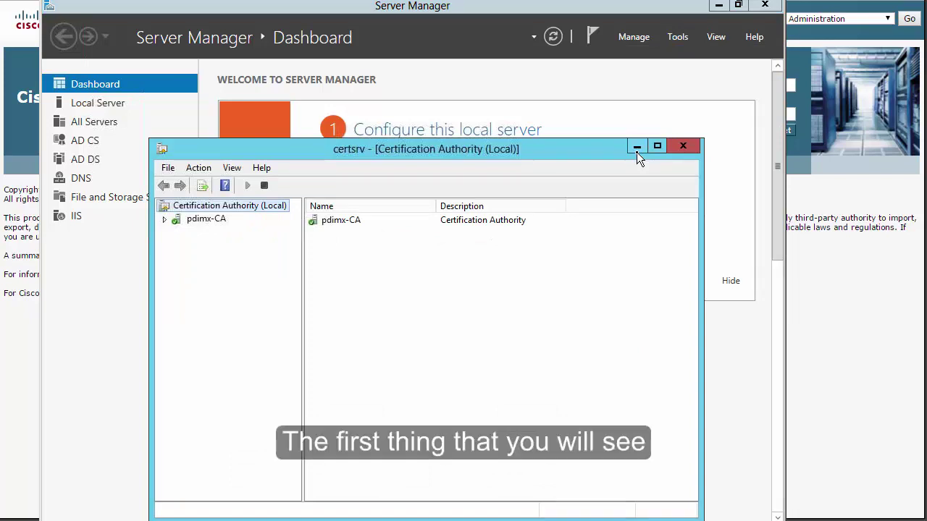
click(165, 220)
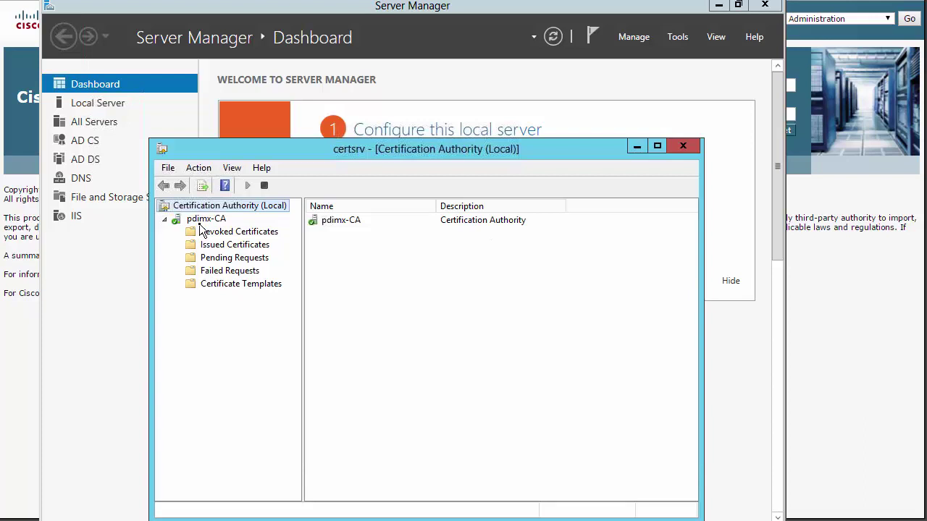
right_click(242, 286)
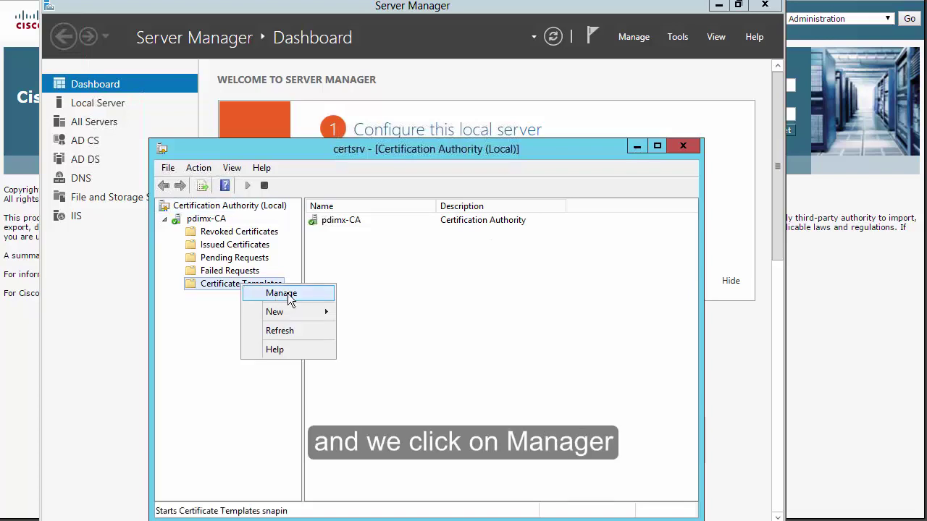
In the Certificate Templates Console, duplicate the Web Server template into a new template.
click(289, 296)
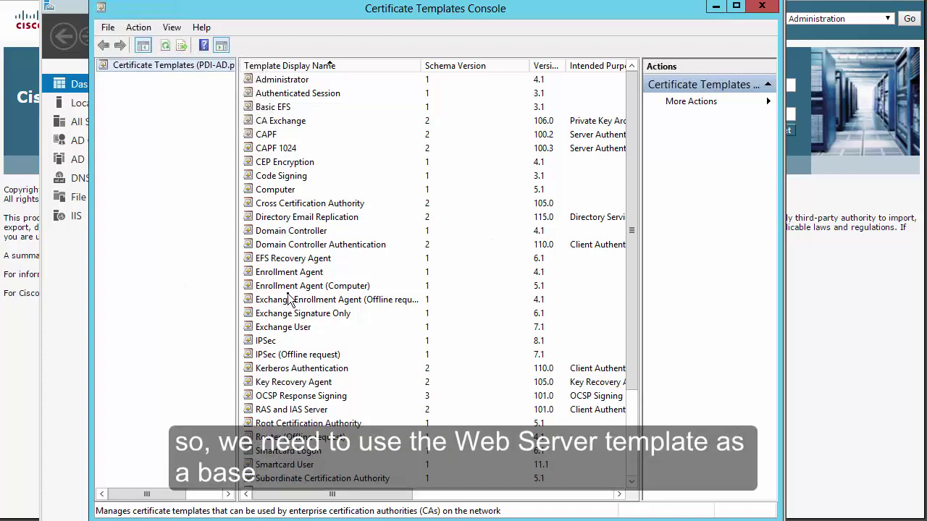
click(289, 300)
scroll(289, 304, down, 3)
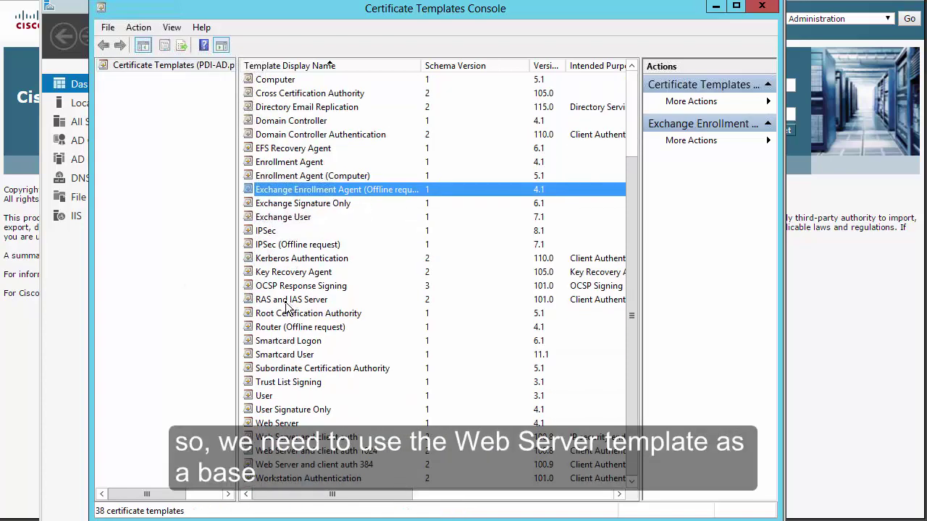
right_click(266, 426)
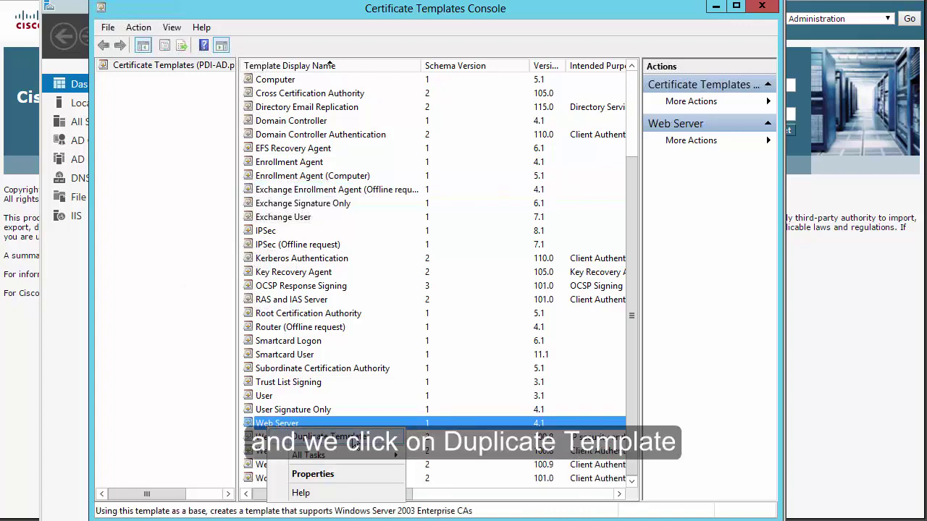
click(354, 441)
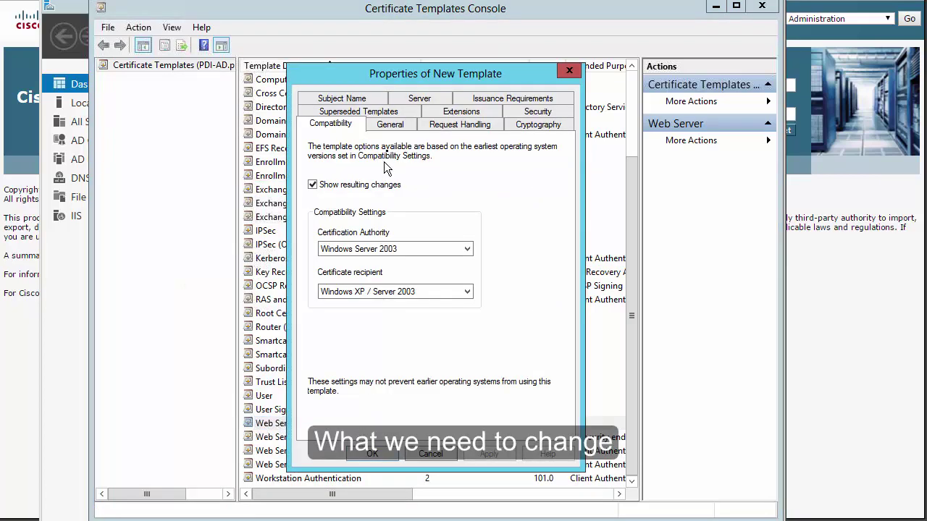
Name the new template 'Training template' and set its validity period to 10.
click(391, 125)
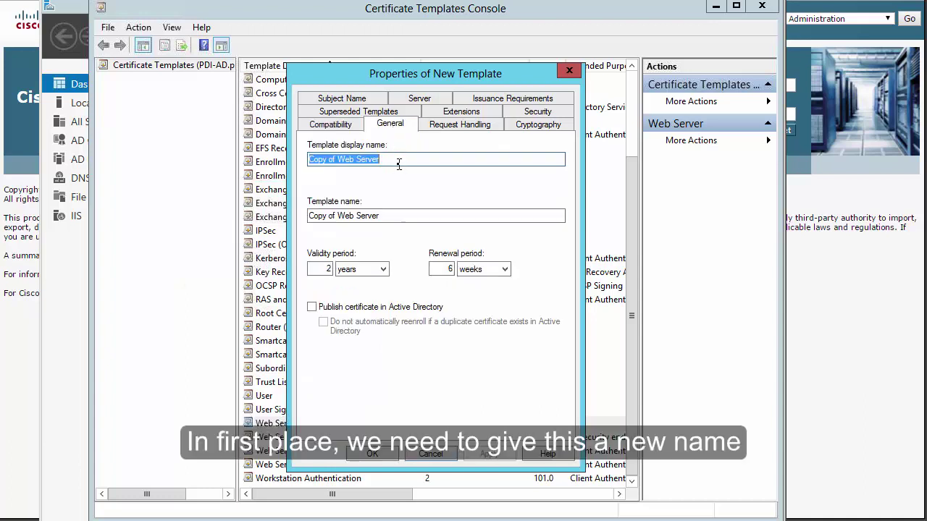
text(Training template)
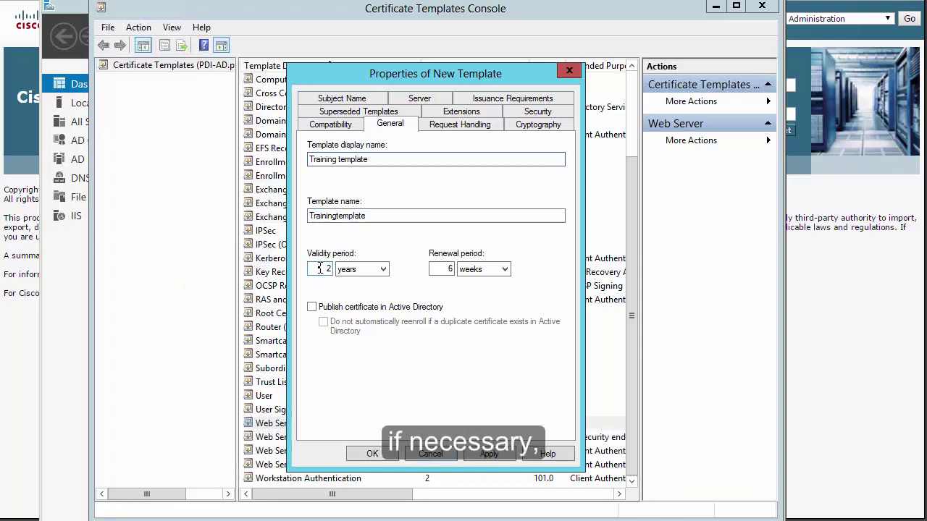
drag(319, 268, 358, 266)
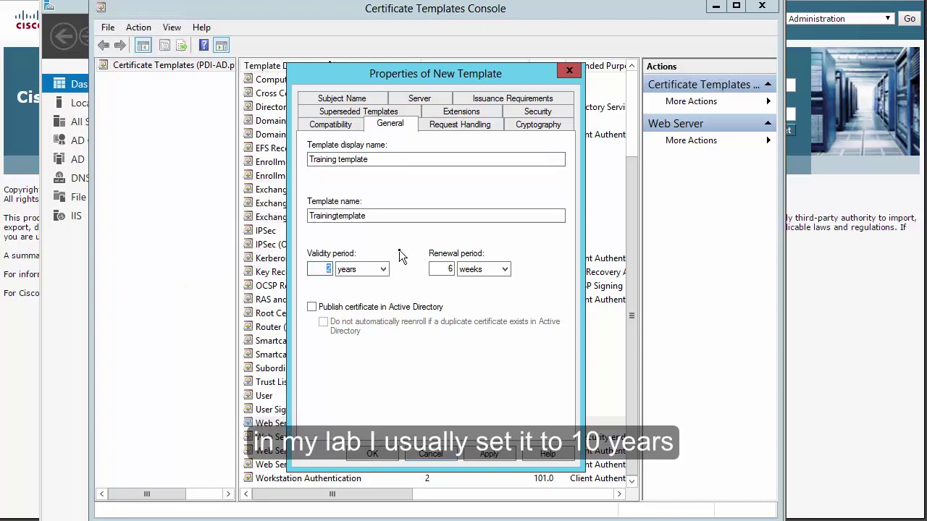
text(10)
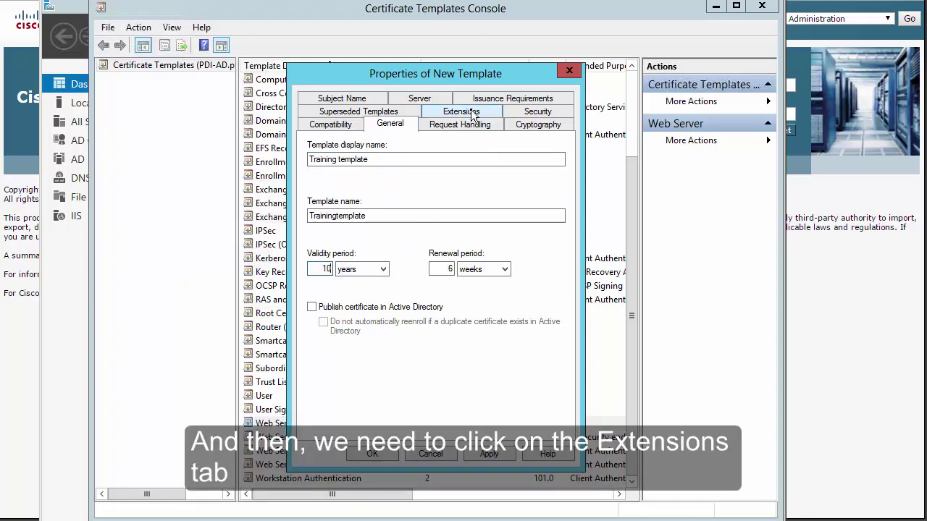
Add Client Authentication to the template's Application Policies alongside Server Authentication.
click(471, 116)
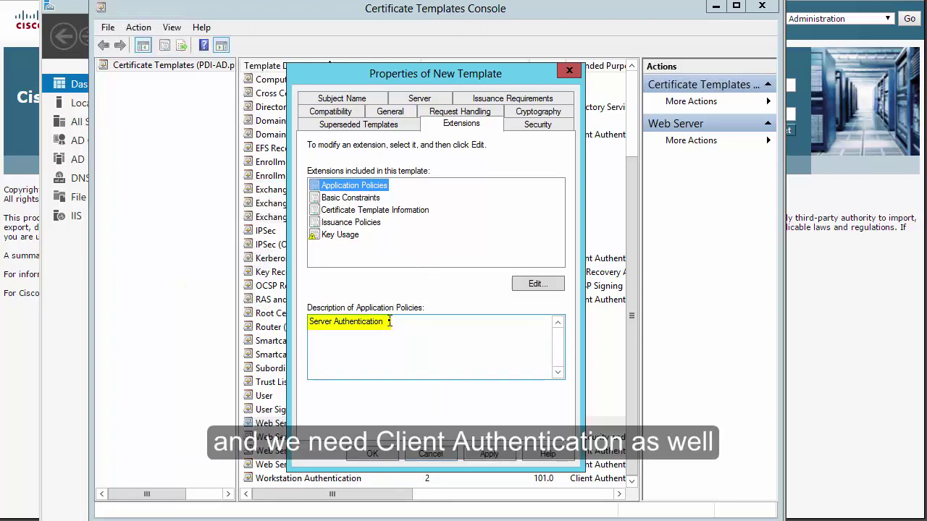
click(533, 283)
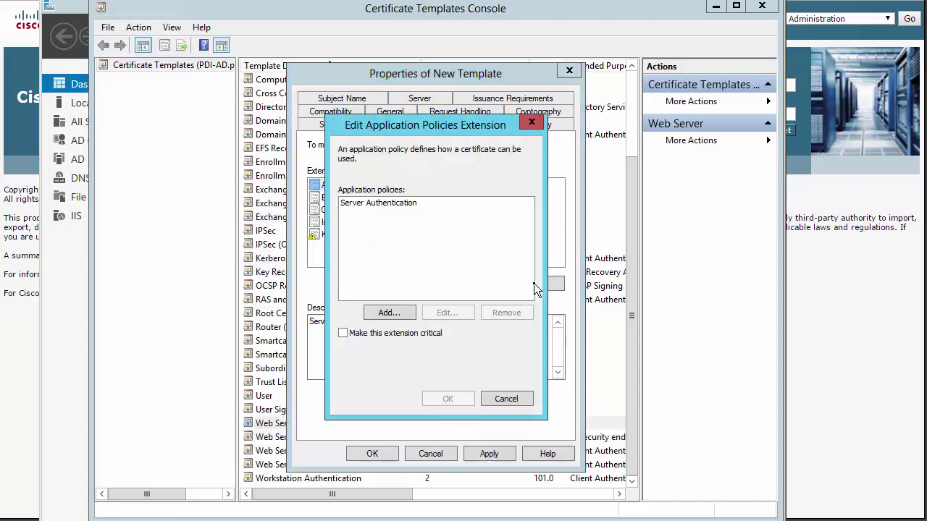
click(389, 313)
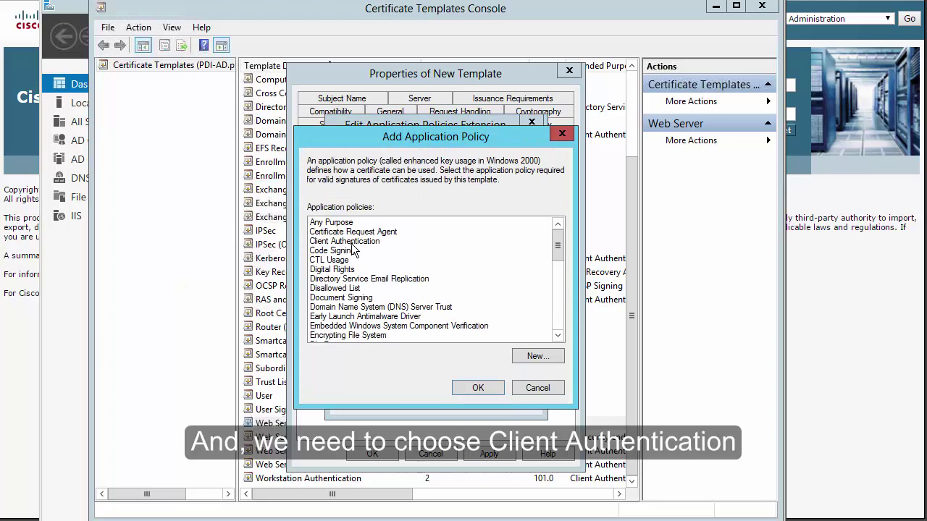
click(352, 242)
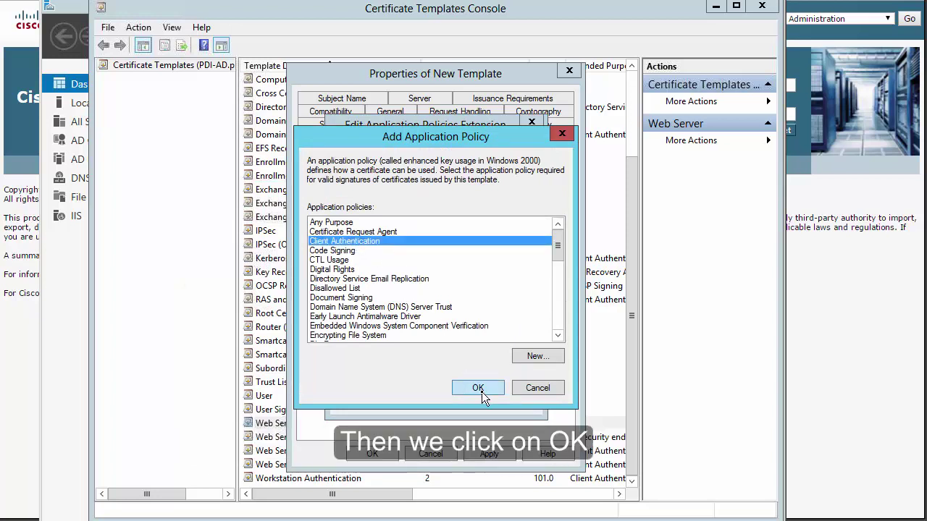
click(478, 388)
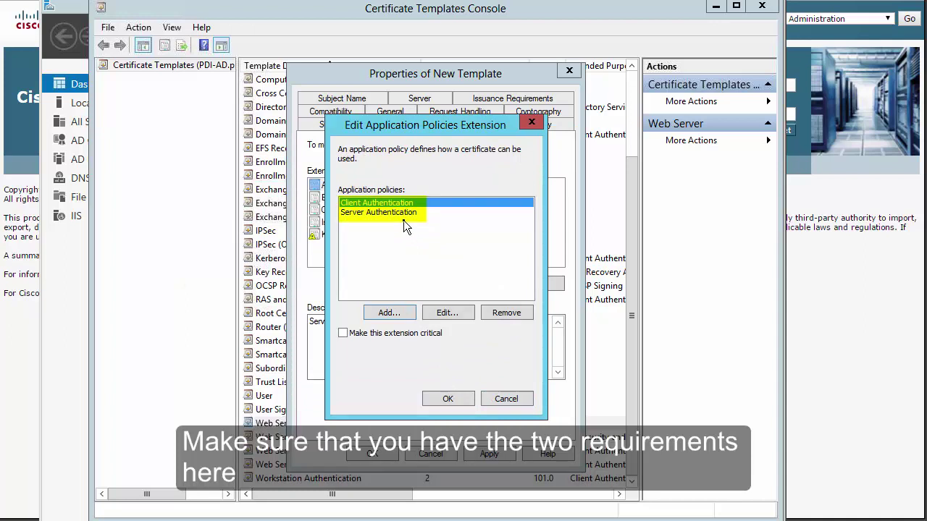
click(449, 399)
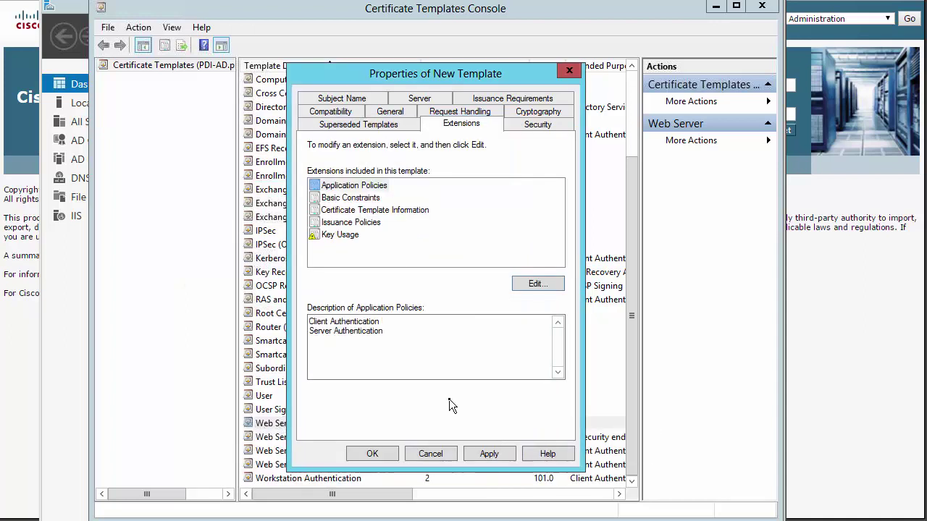
Add nonrepudiation and user-data encryption to Key Usage, review Cryptography, and create the Training template.
click(346, 237)
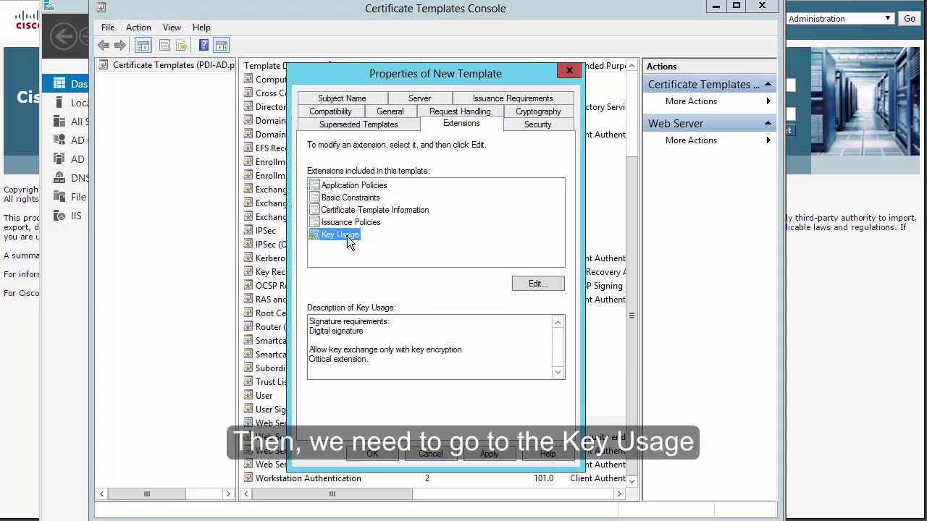
click(537, 285)
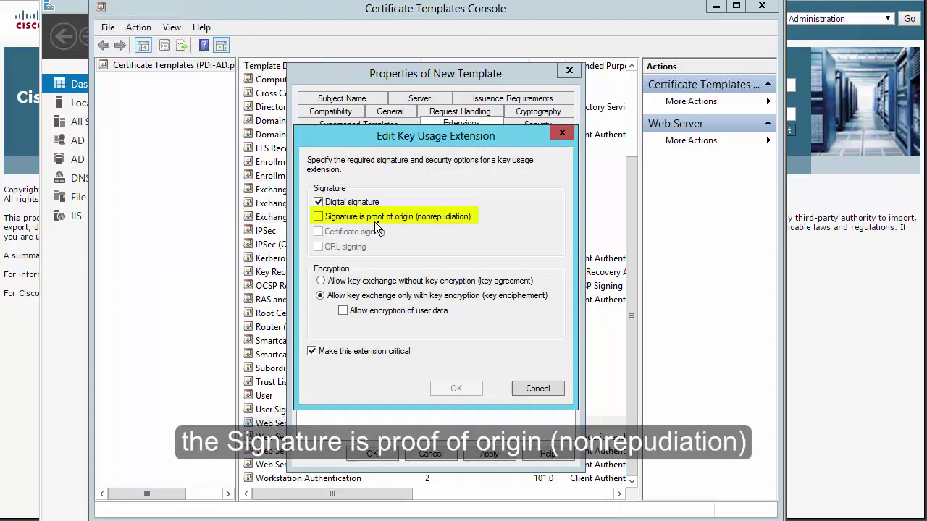
click(326, 217)
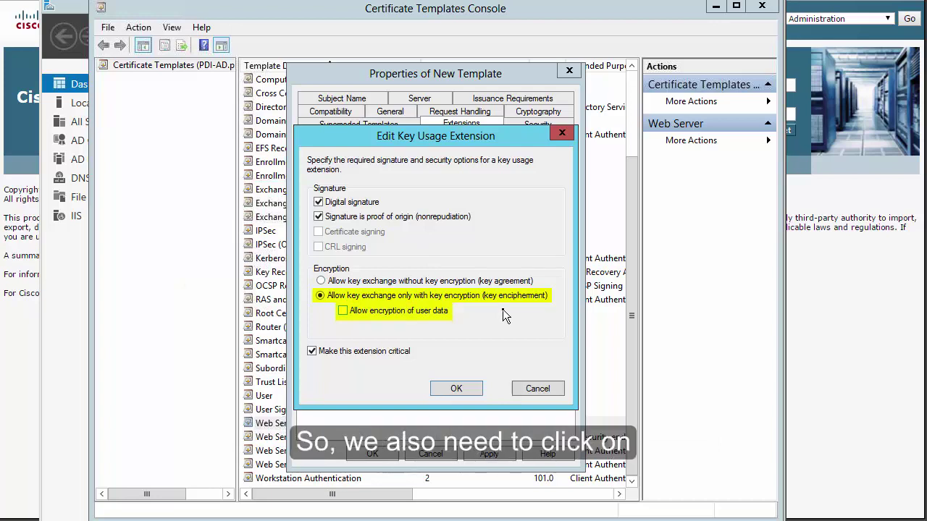
click(343, 311)
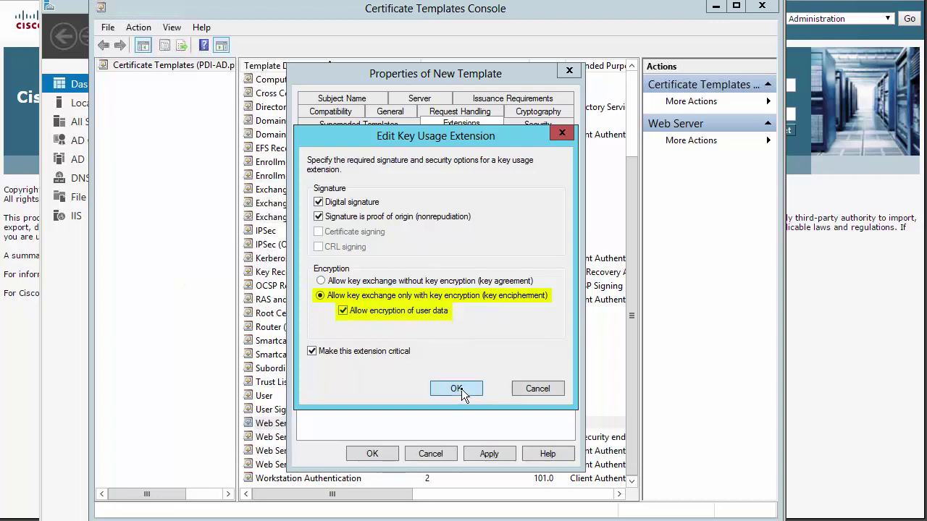
click(457, 388)
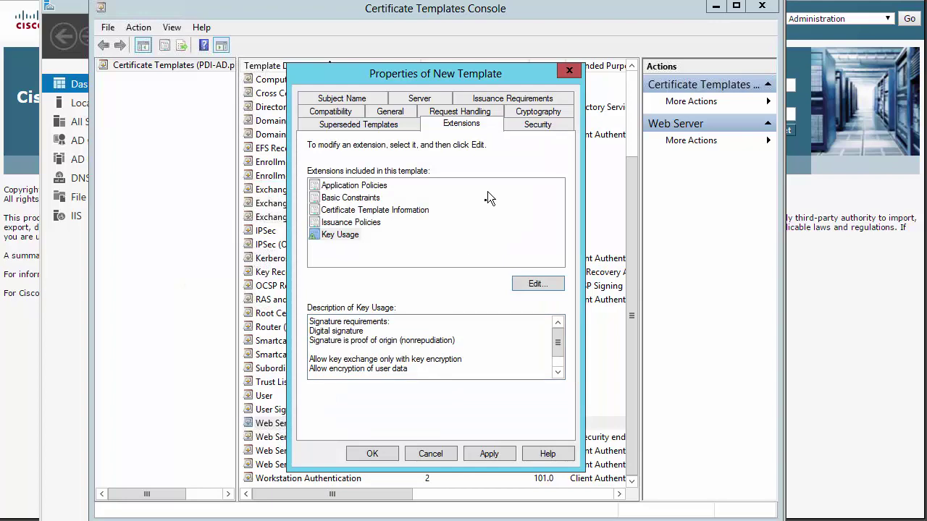
click(524, 115)
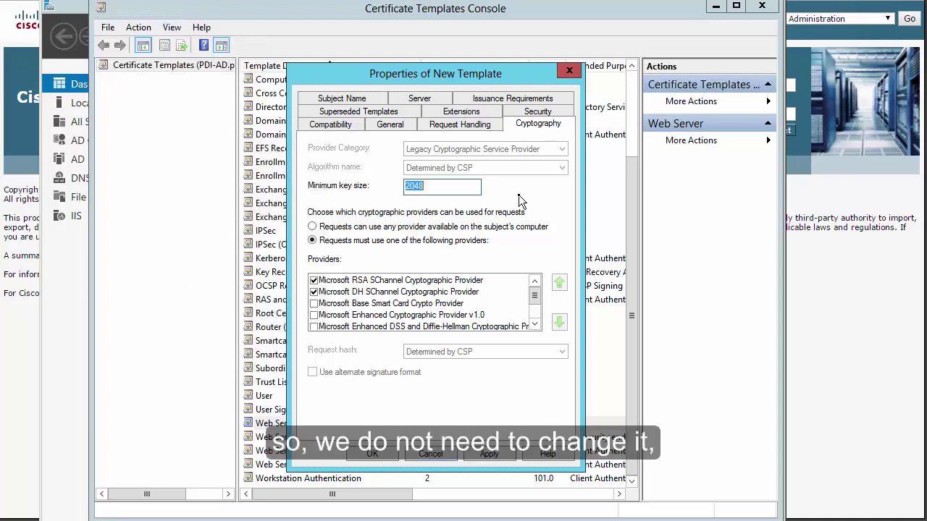
click(371, 454)
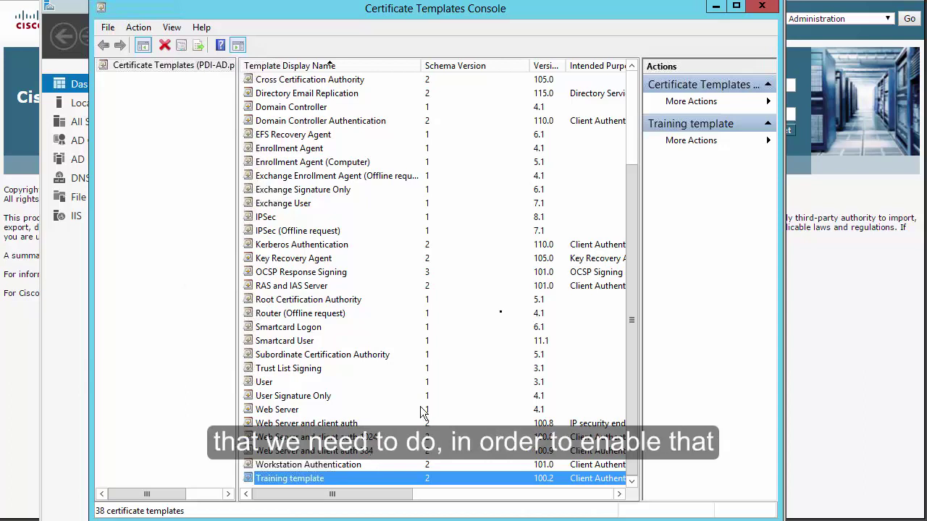
Add Training template to pdimx-CA's Certificate Templates as a new Certificate Template to Issue.
click(716, 7)
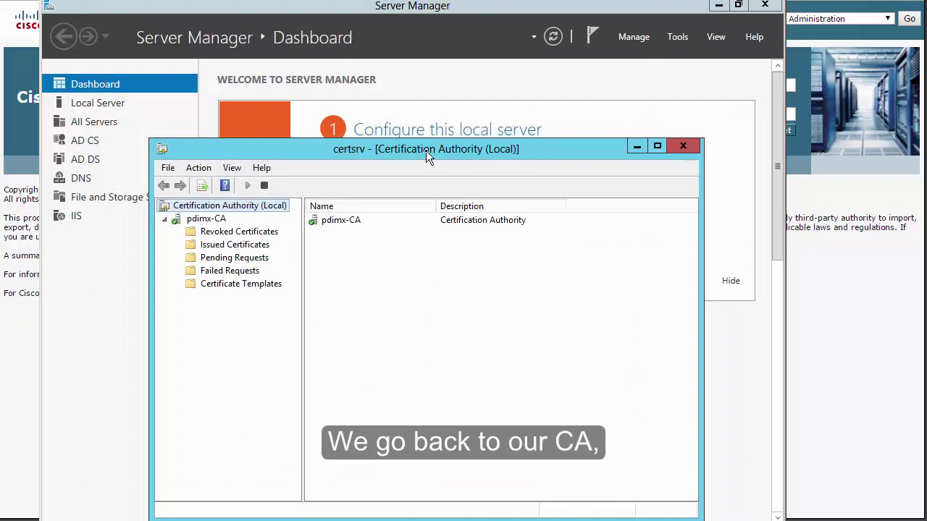
click(259, 286)
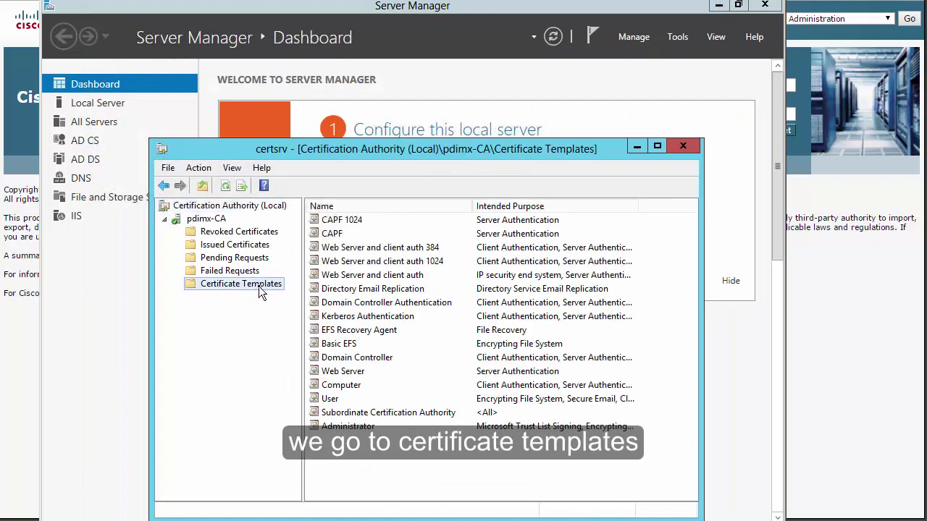
right_click(384, 460)
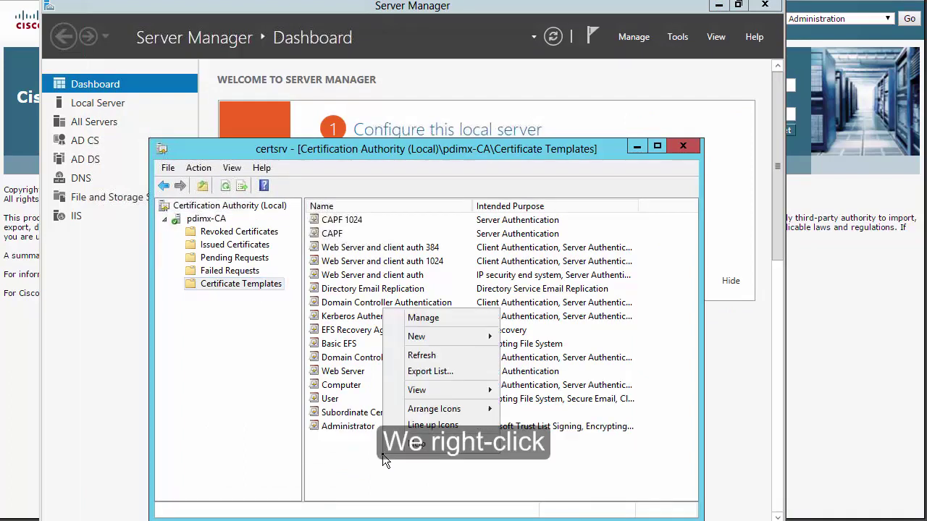
mouse_move(456, 346)
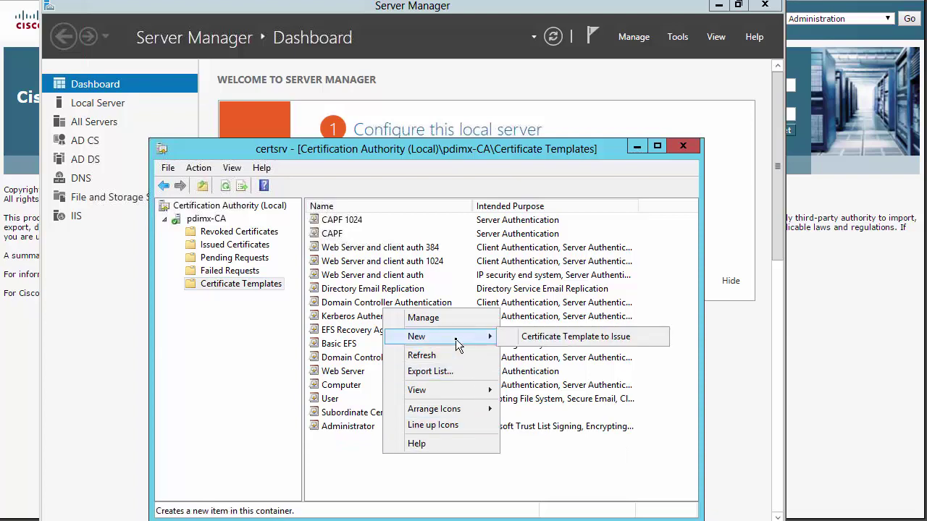
click(573, 338)
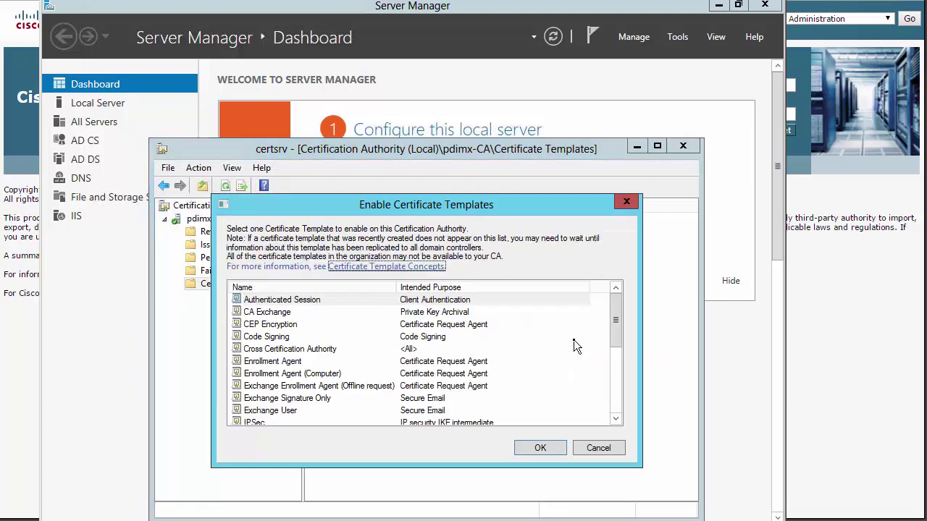
click(329, 341)
key(t)
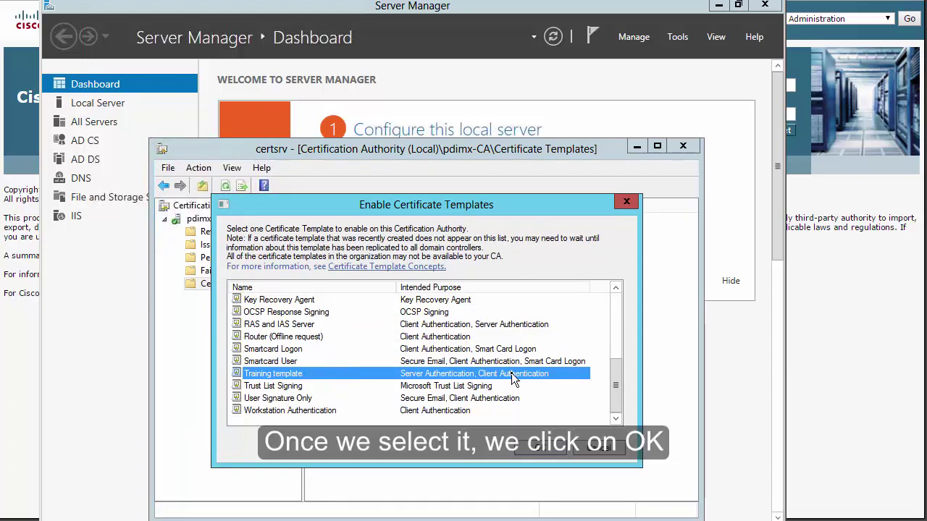
click(546, 447)
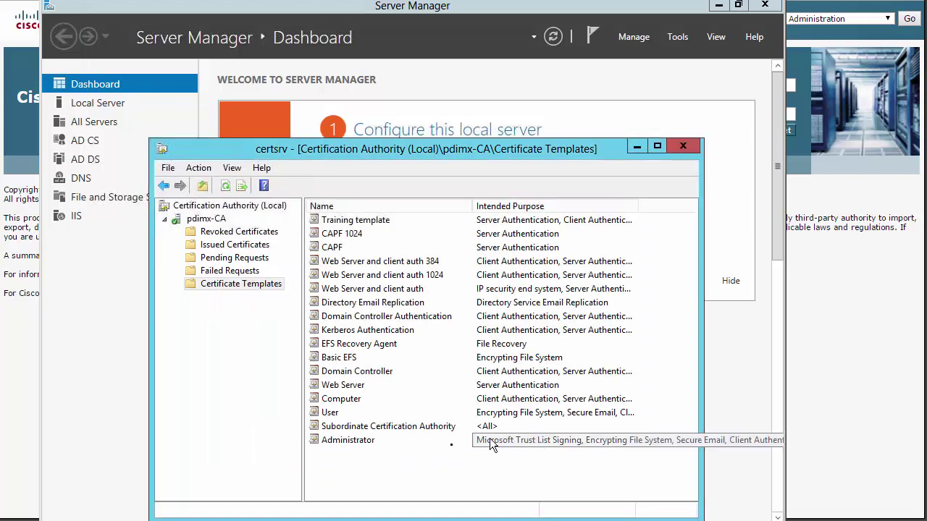
click(376, 221)
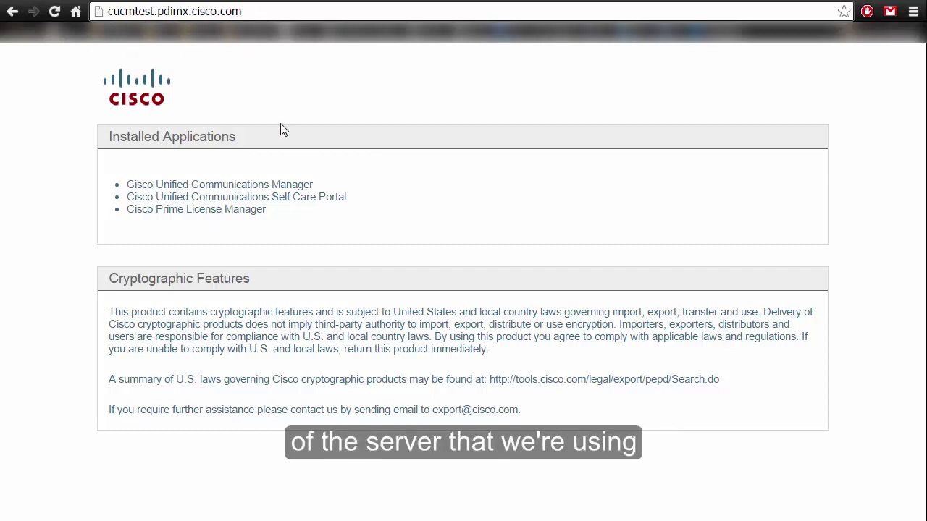
Open the Unified CM login page, check its untrusted connection details, then go to the certsrv tab.
click(236, 185)
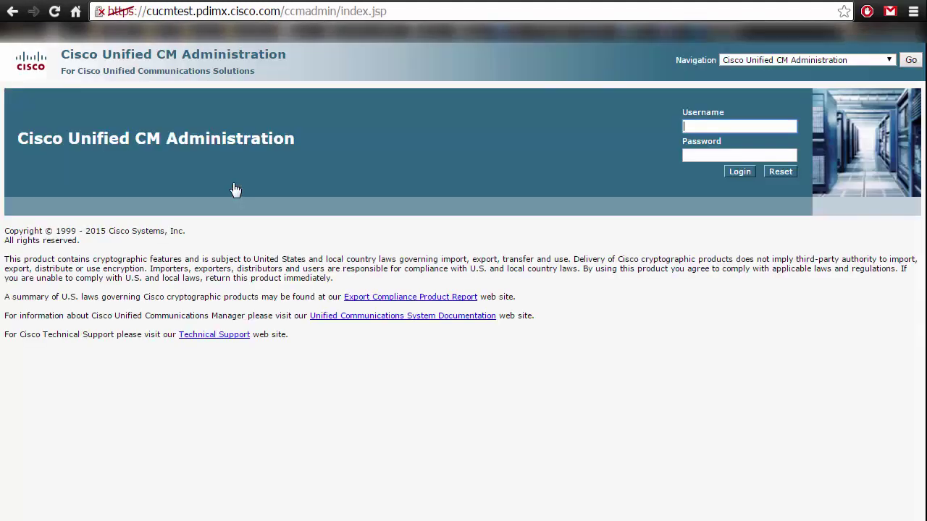
click(101, 12)
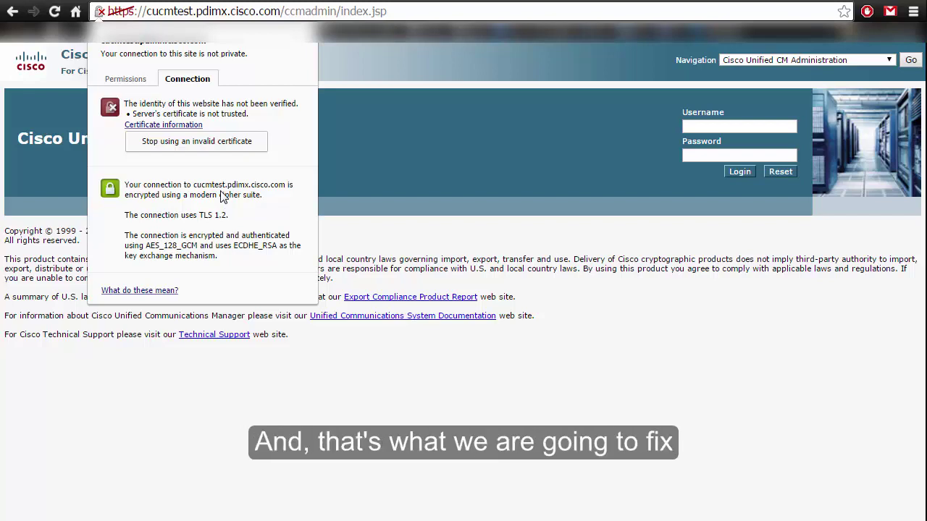
click(357, 154)
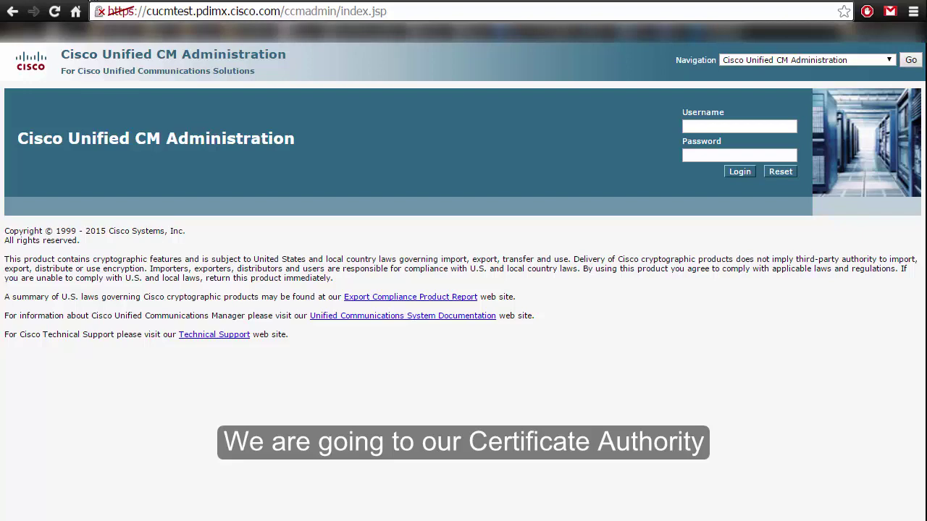
key(ctrl+Tab)
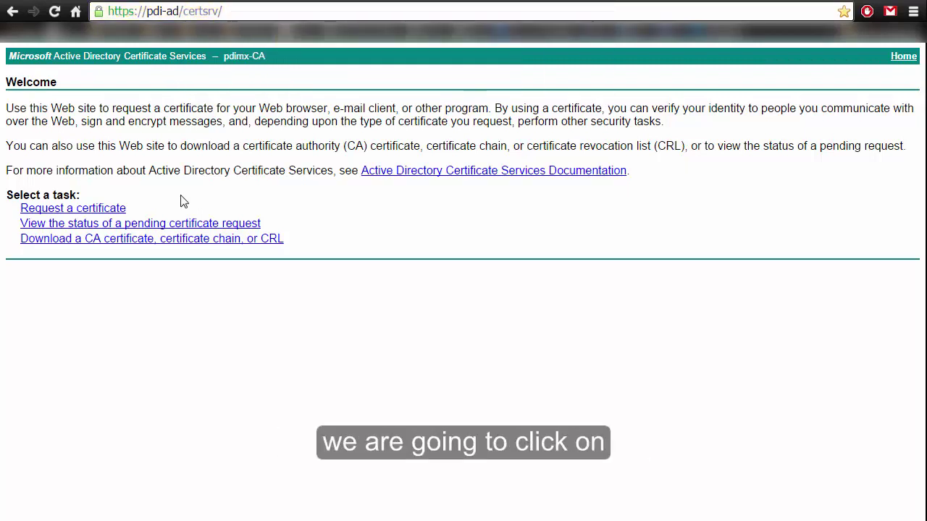
Open the advanced certificate request form and select Training template as its certificate template.
click(97, 209)
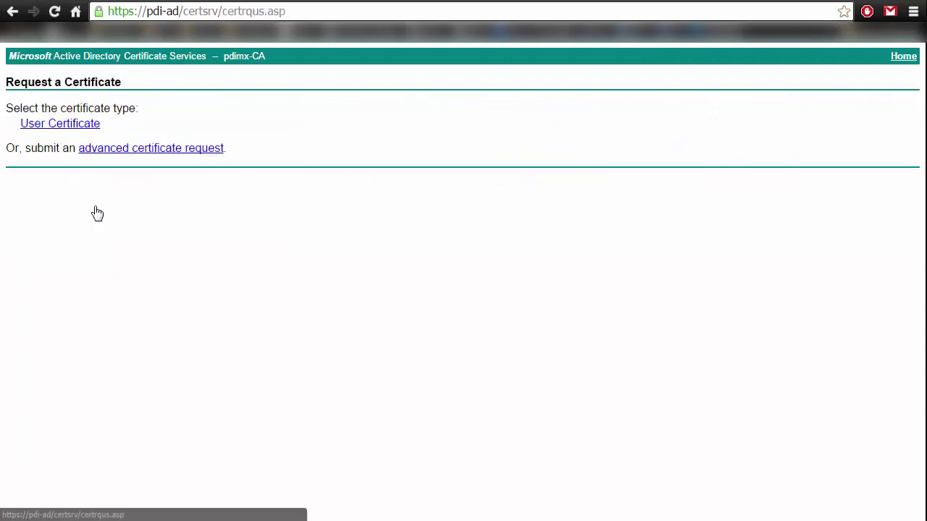
click(133, 153)
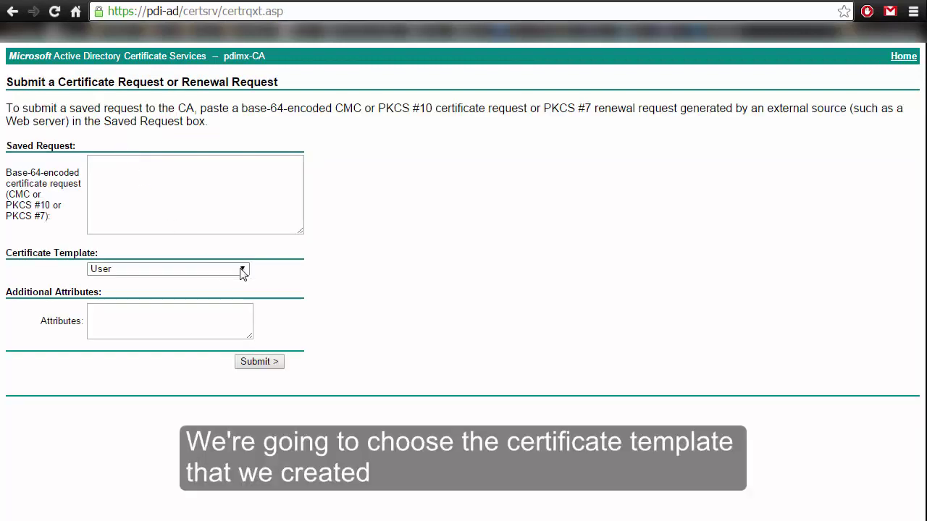
click(242, 270)
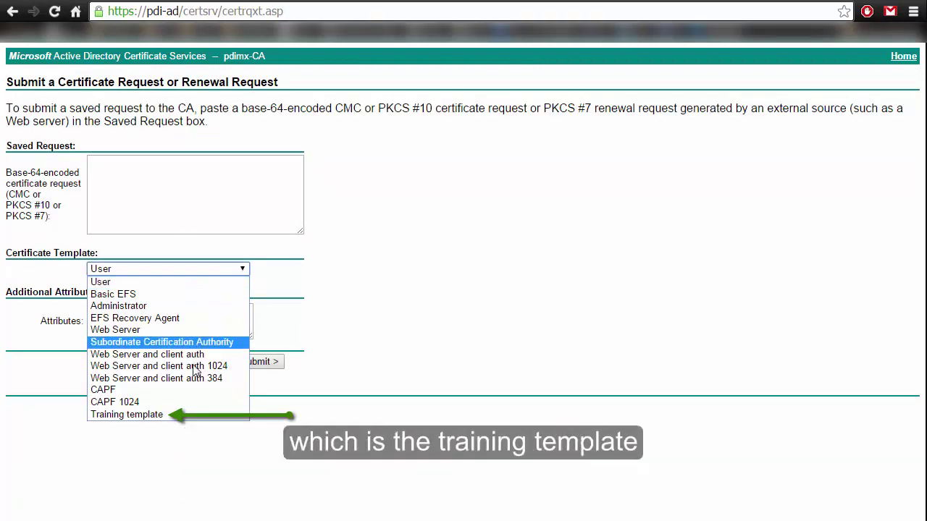
click(168, 417)
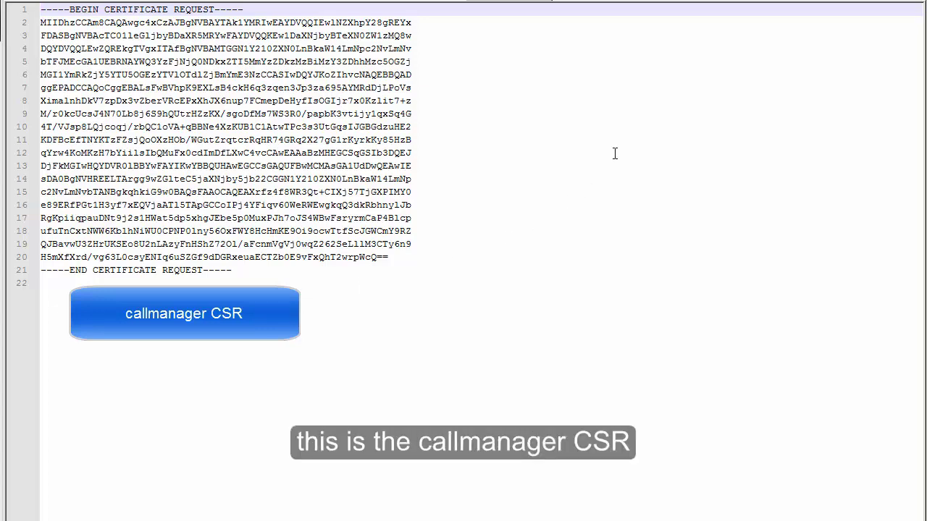
Switch to the tomcat CSR file and select lines 1–21, BEGIN through END.
click(588, 2)
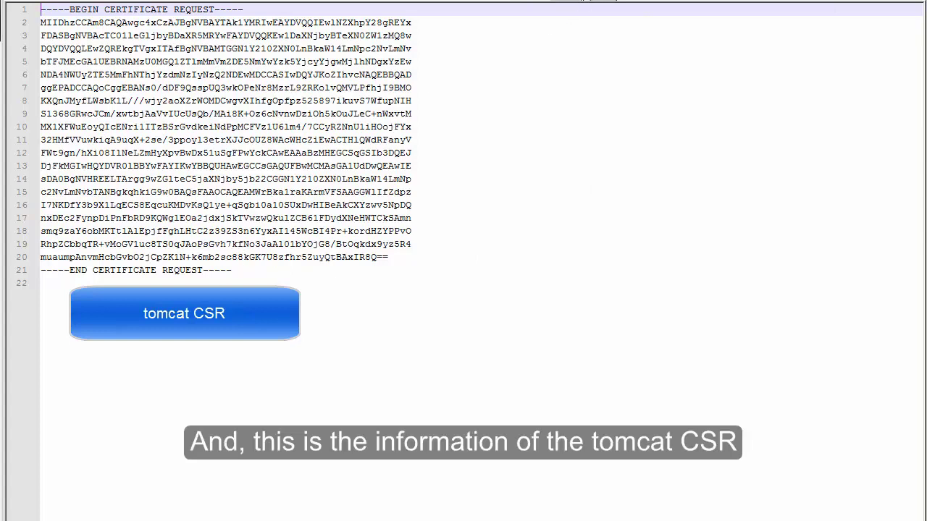
drag(108, 352, 23, 9)
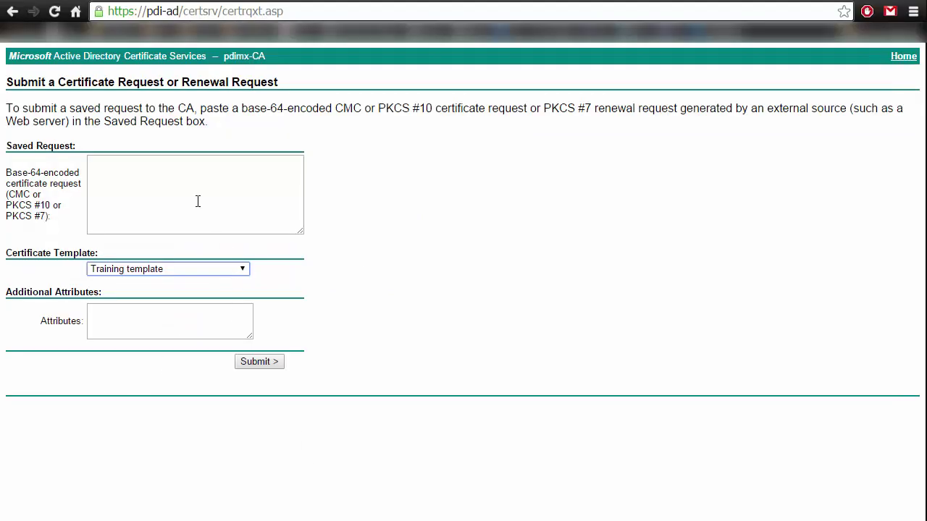
Paste the tomcat CSR into the Saved Request box and submit it to pdimx-CA.
right_click(196, 200)
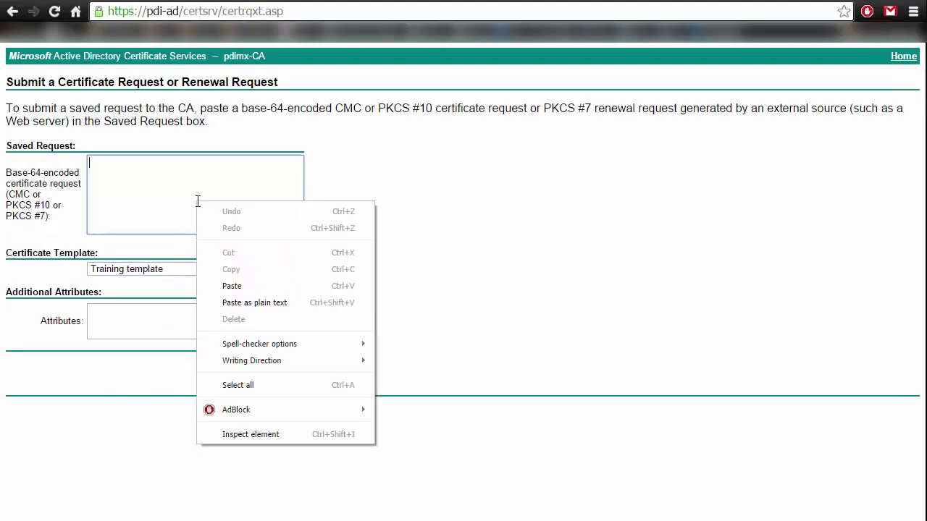
click(275, 284)
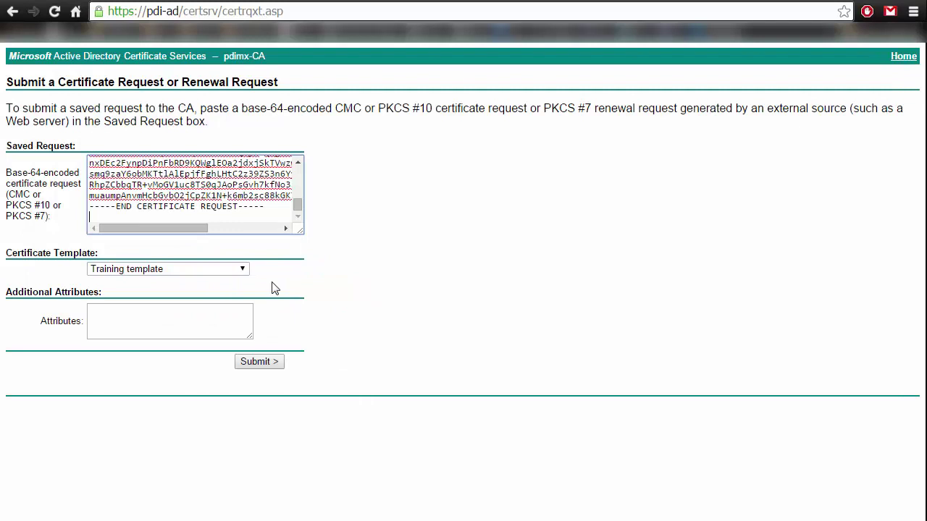
click(262, 364)
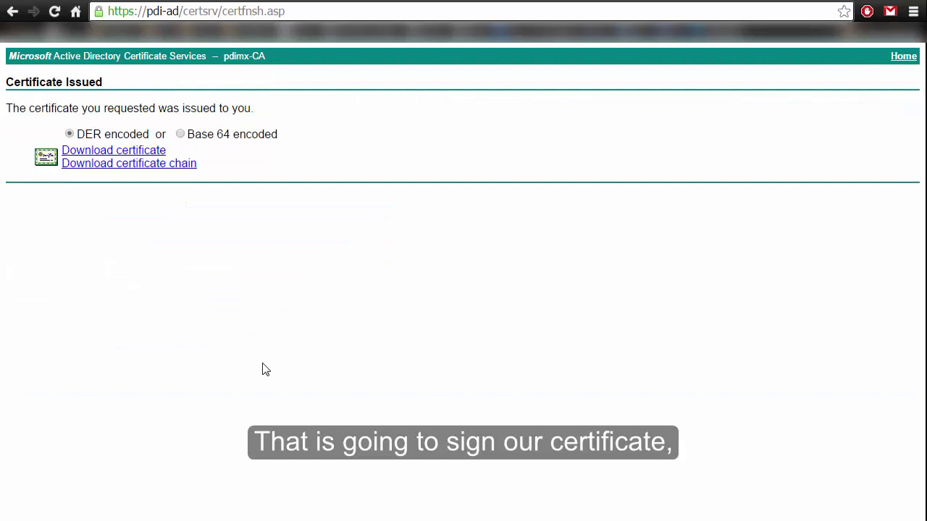
Download the issued certificate in Base 64 encoding and save it as tomcat.cer.
click(181, 135)
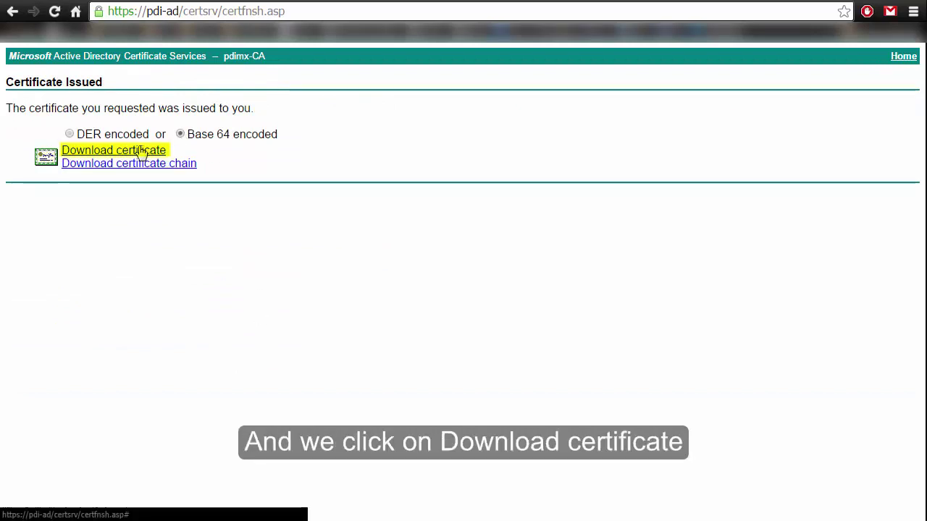
click(141, 151)
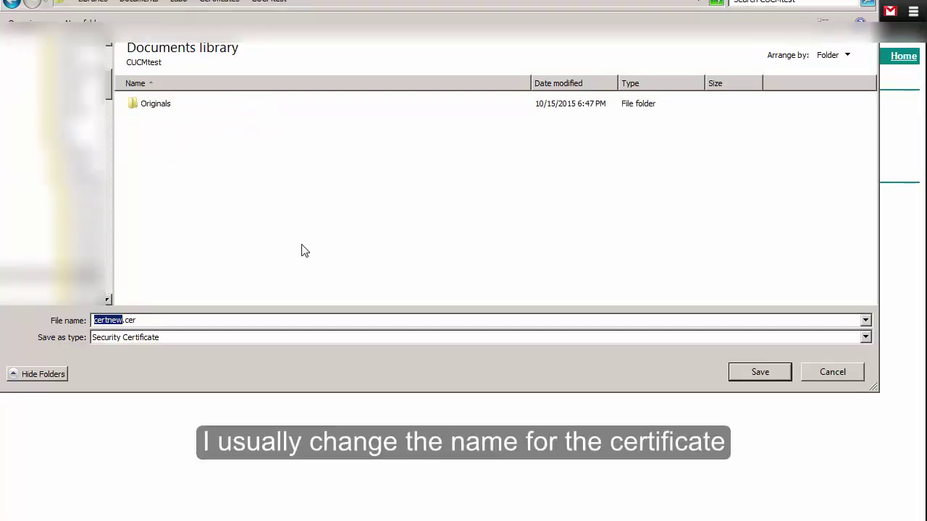
text(tomc)
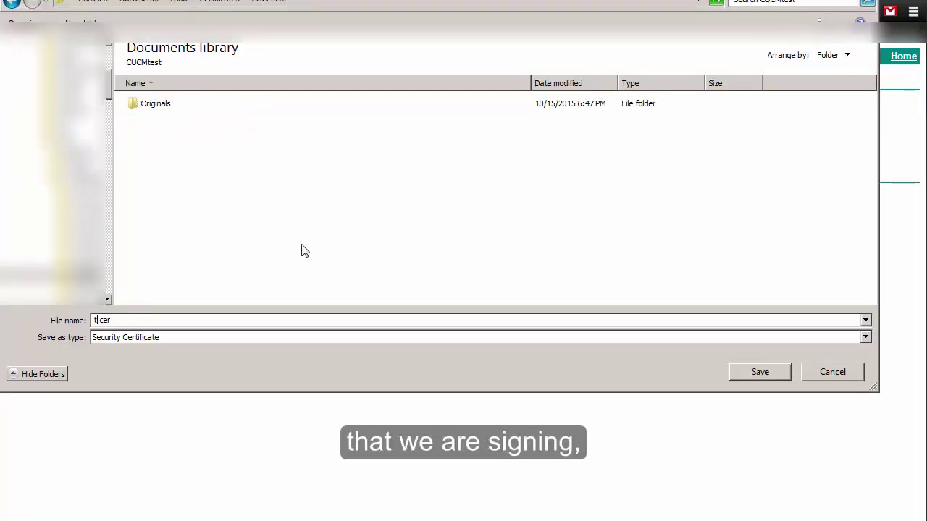
text(at)
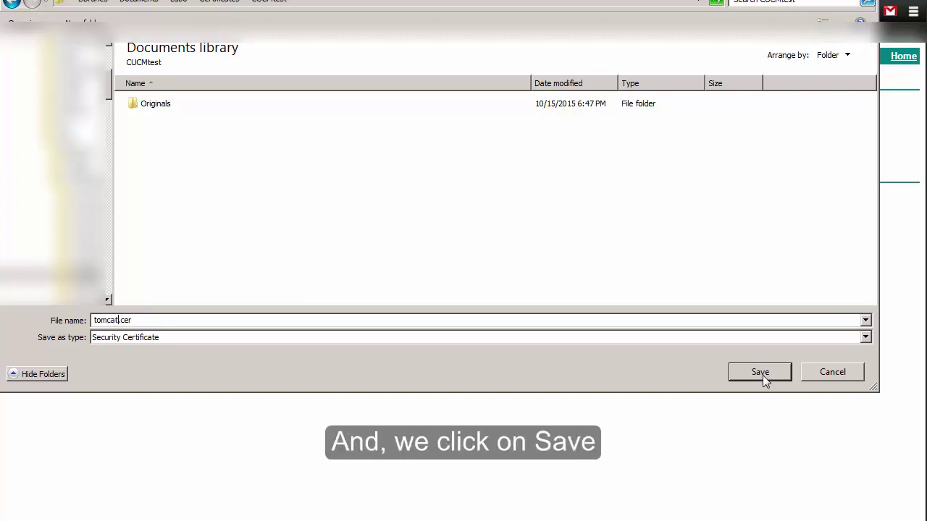
click(762, 375)
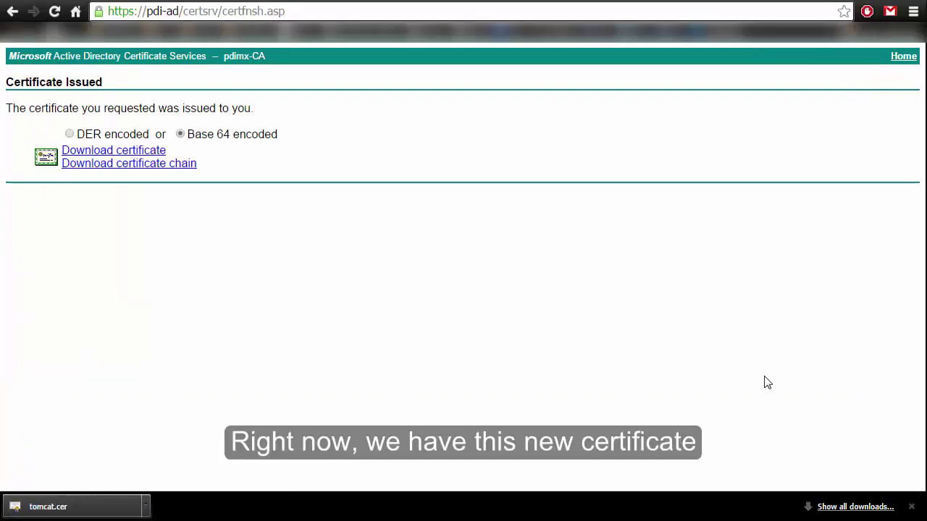
right_click(91, 507)
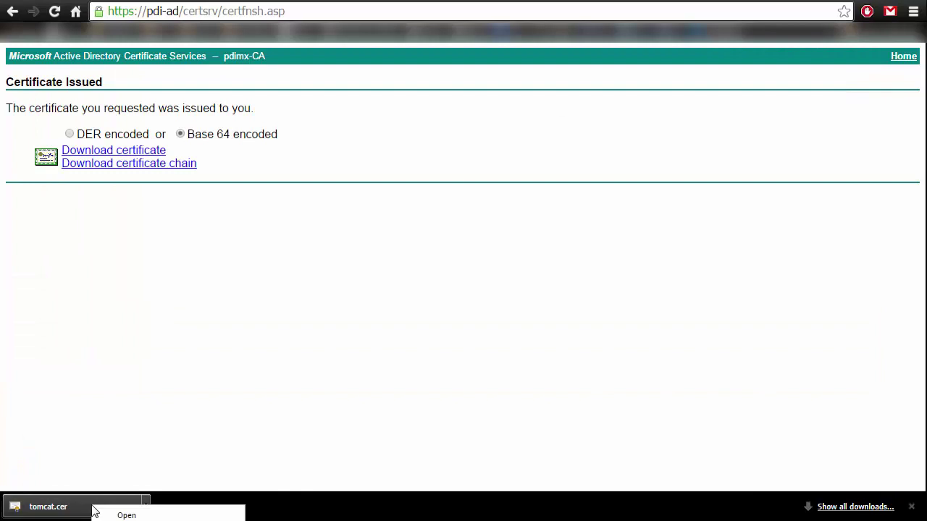
Open tomcat.cer and check its General info and Enhanced Key Usage values.
click(127, 515)
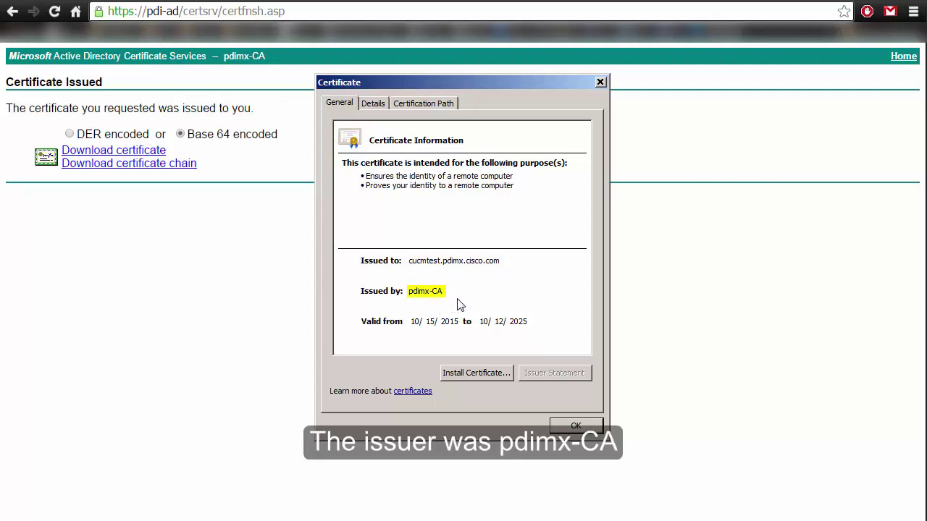
click(375, 103)
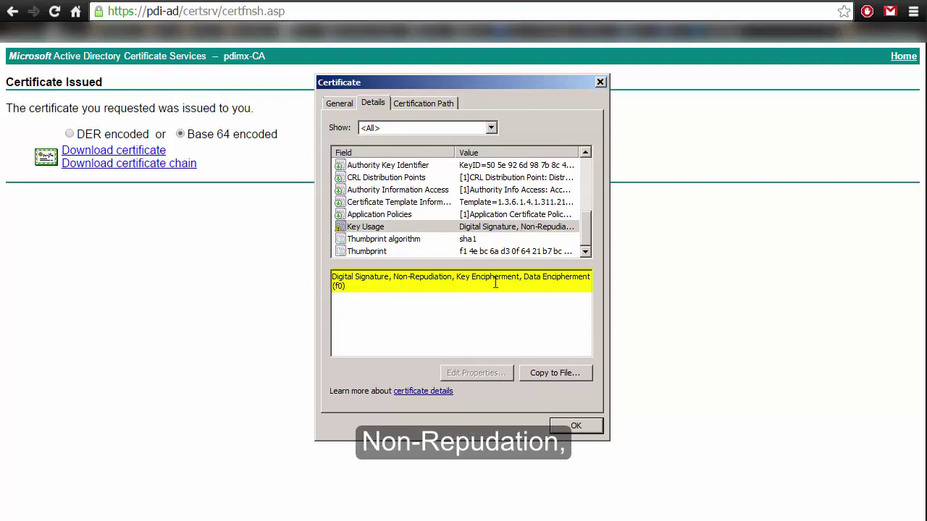
drag(585, 230, 588, 203)
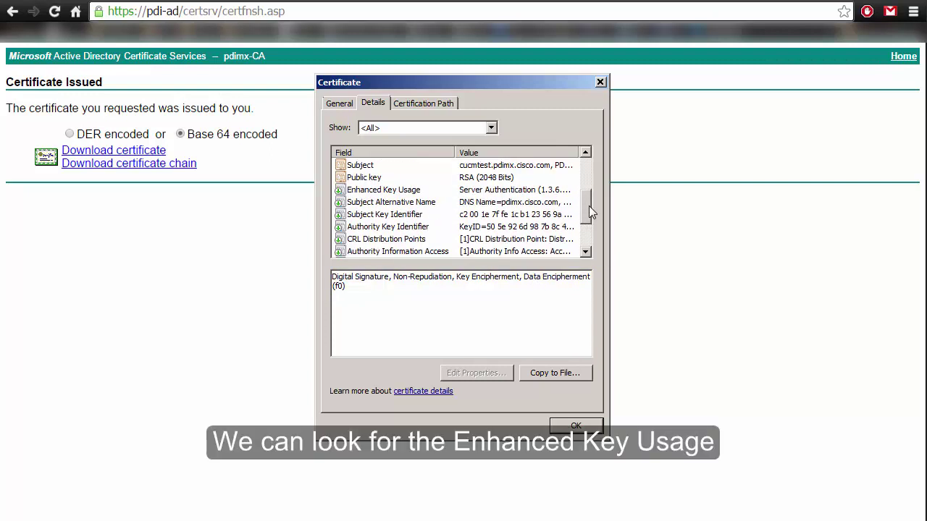
click(494, 190)
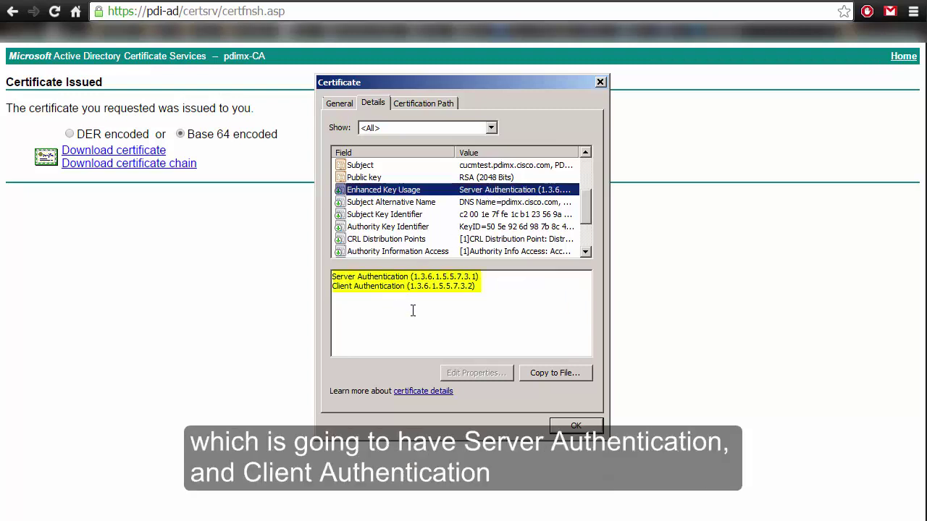
Check tomcat.cer's Subject, Issuer and certification path.
drag(586, 201, 586, 192)
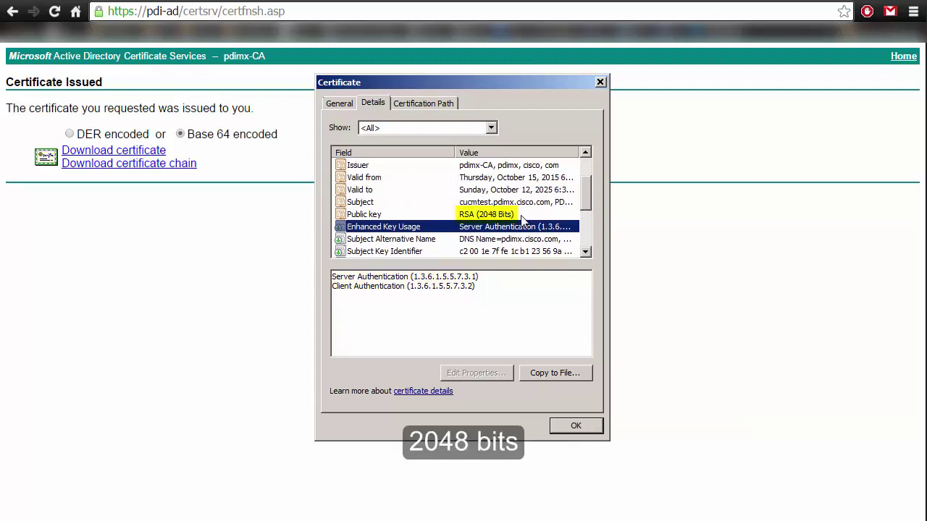
click(471, 202)
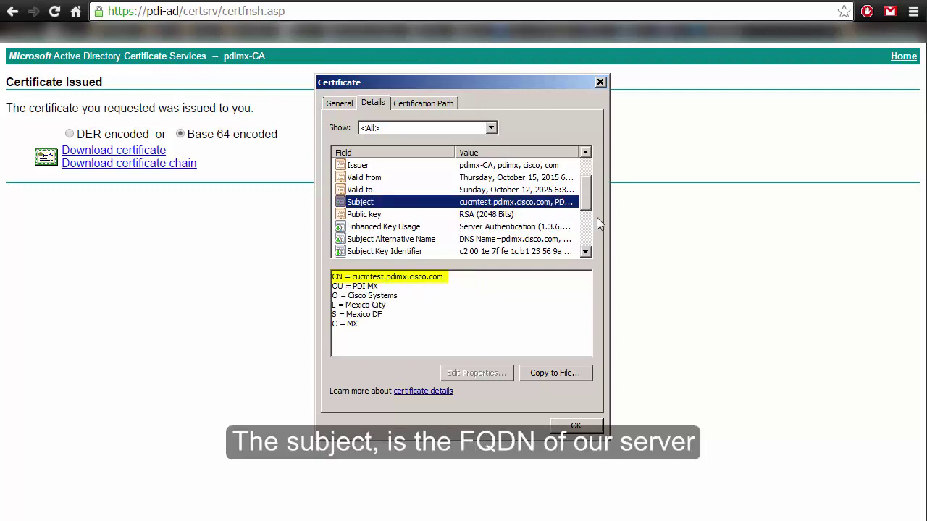
drag(588, 196, 588, 184)
click(496, 204)
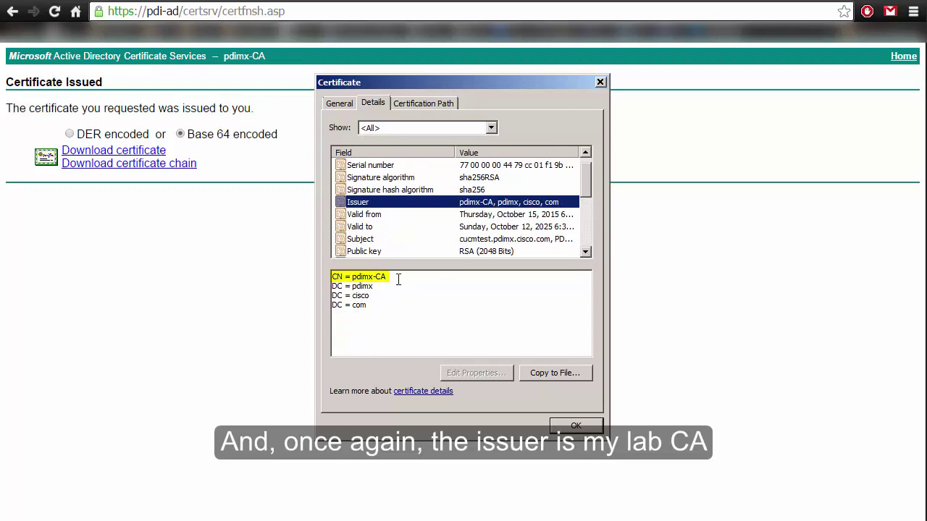
key(ctrl+Tab)
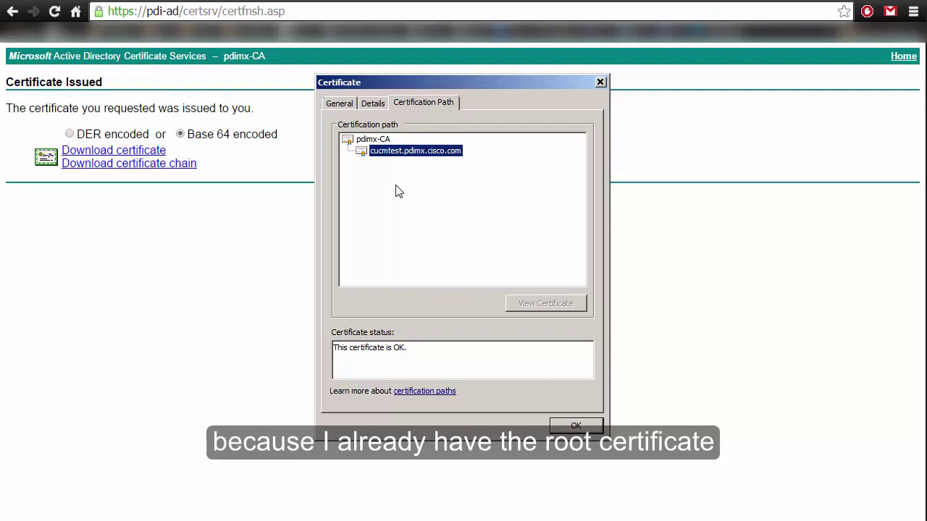
click(378, 103)
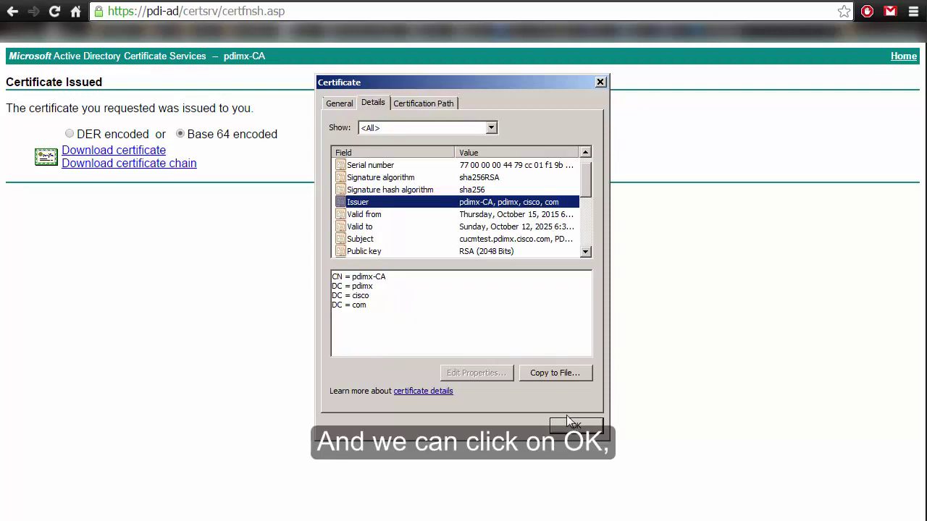
Download the pdimx-CA certificate in Base 64 and save it as pdimx.cer.
click(576, 427)
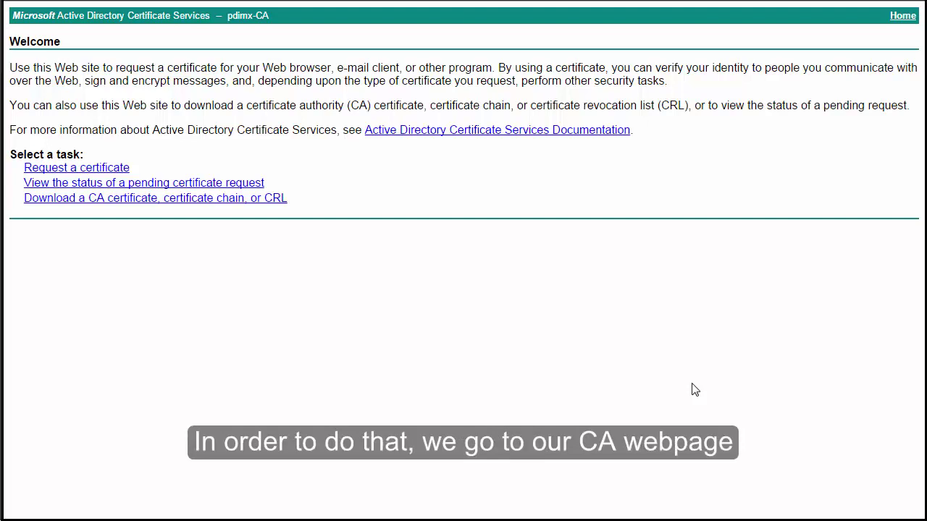
click(97, 201)
click(92, 231)
click(125, 265)
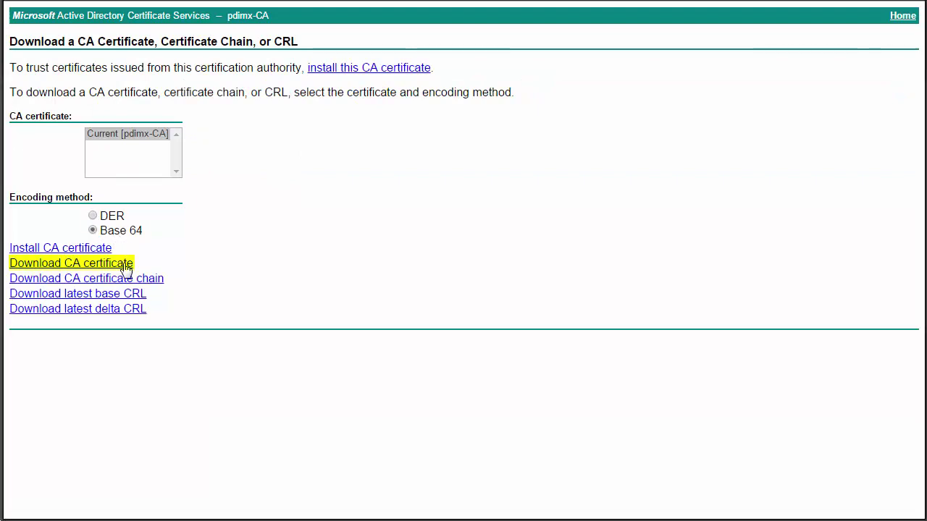
click(155, 281)
key(Home)
key(Delete)
key(Delete)
key(Delete)
key(Delete)
key(Delete)
key(Delete)
key(Delete)
text(pdimx)
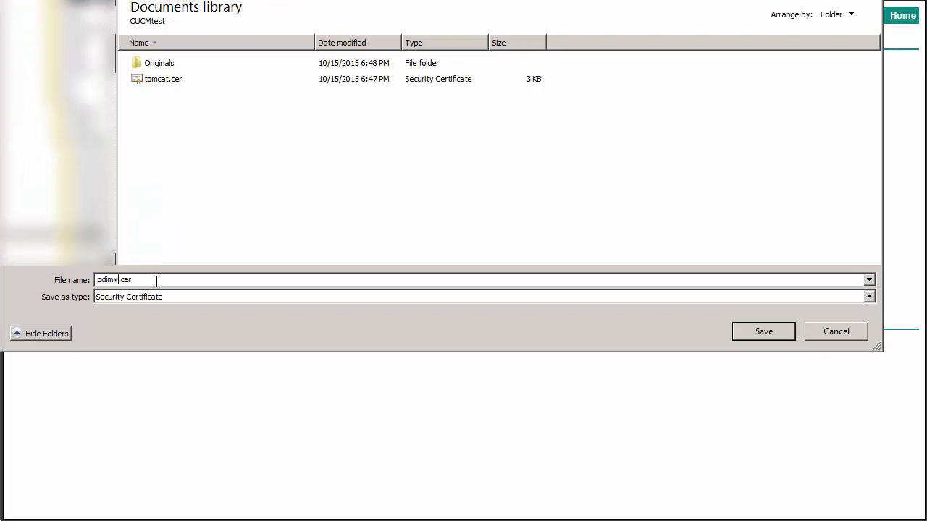
click(774, 334)
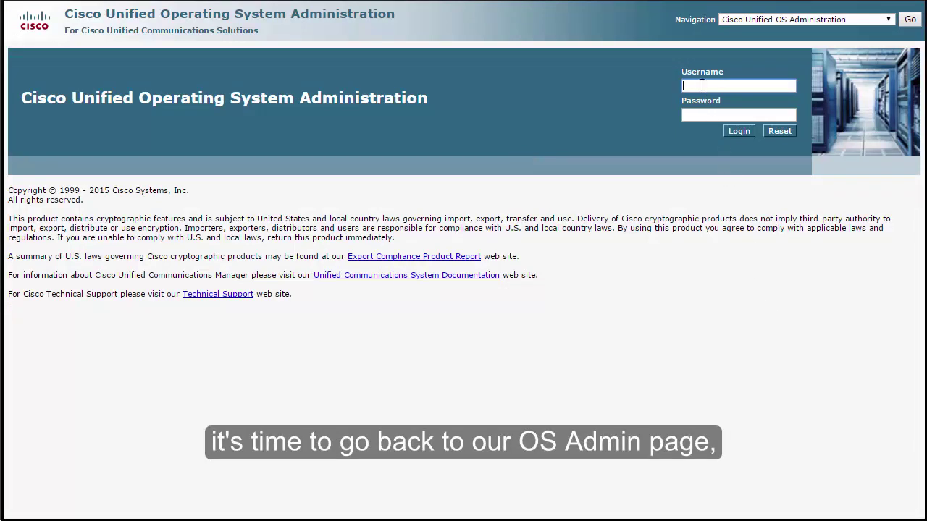
Sign in to Cisco Unified OS Administration with the administrator account and its password.
text(administrator)
key(Tab)
text(cisco123)
key(Return)
Open Security > Certificate Management and scroll through the Certificate List.
mouse_move(116, 50)
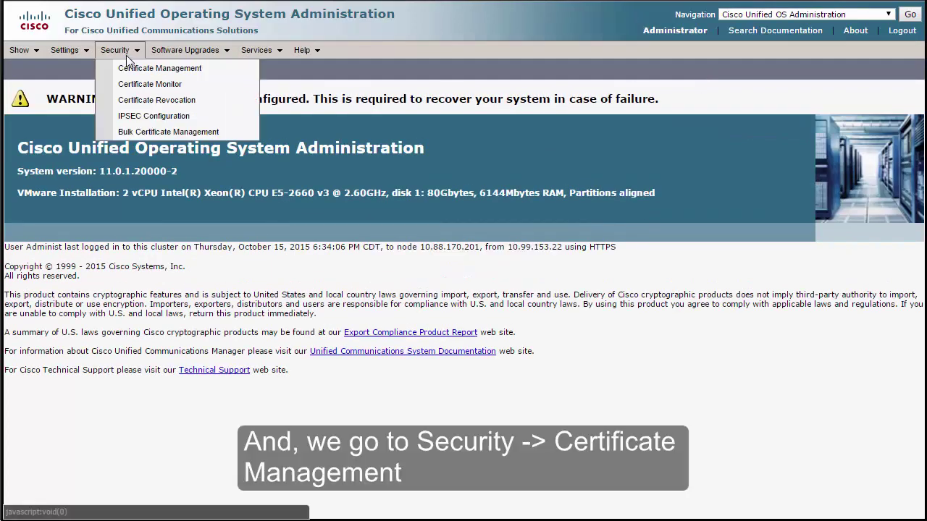
click(131, 73)
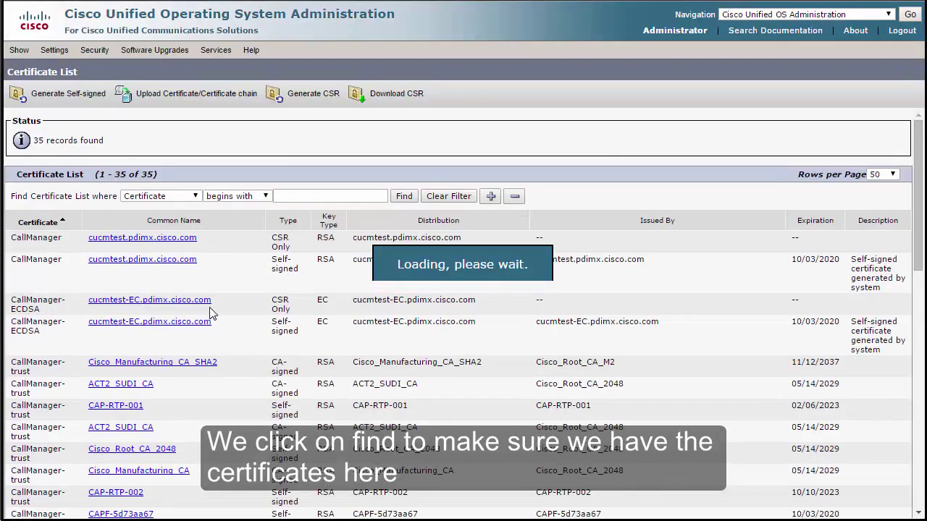
scroll(233, 334, down, 10)
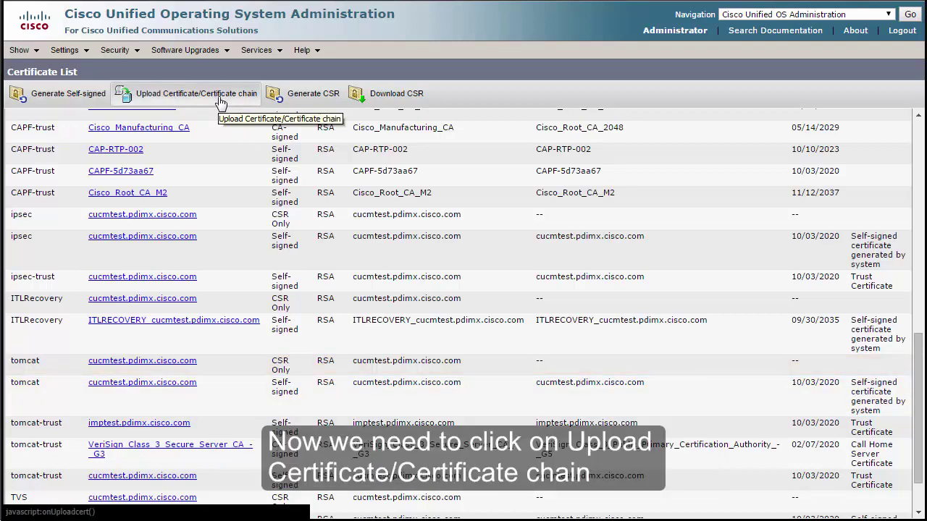
Start a certificate upload with purpose tomcat-trust and description 'pdimx domain'.
click(220, 100)
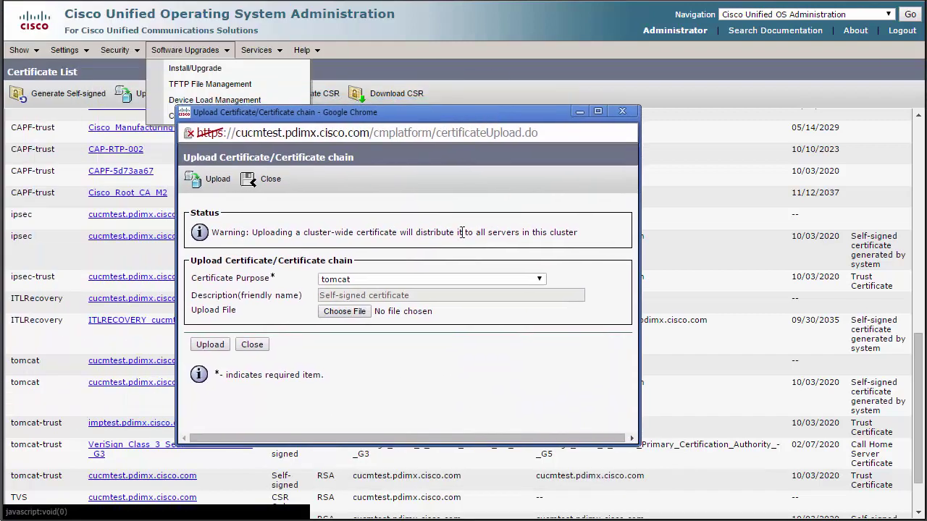
click(406, 280)
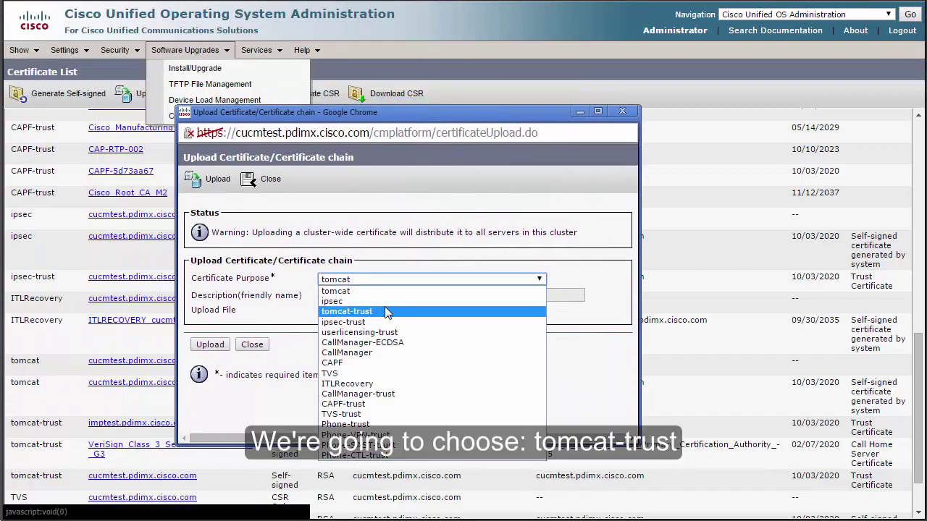
click(386, 311)
click(351, 295)
text(pdimx domain)
Choose pdimx.cer as the file, upload it, and close the upload window.
click(352, 313)
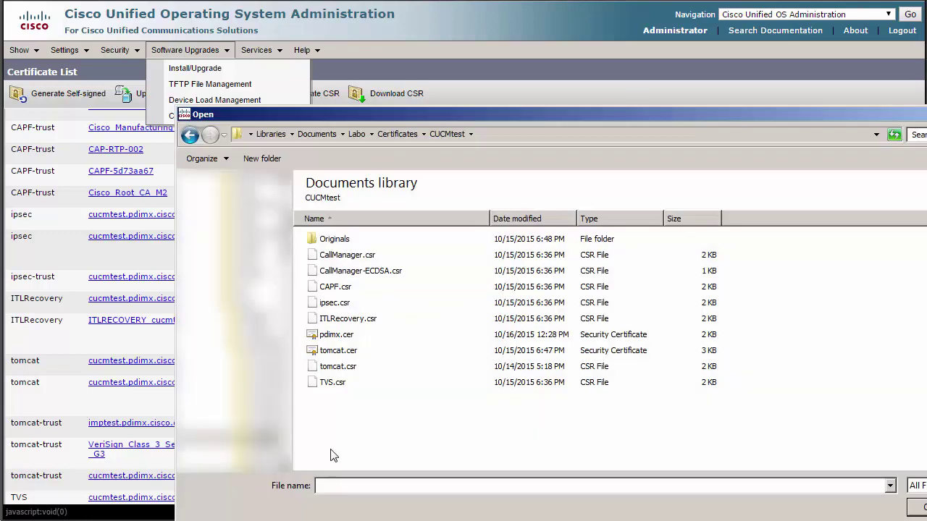
click(340, 338)
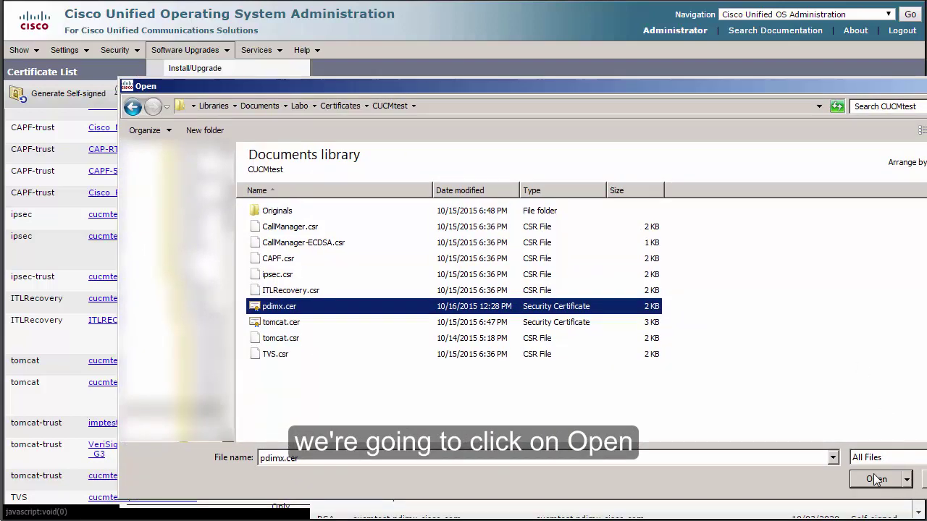
click(877, 478)
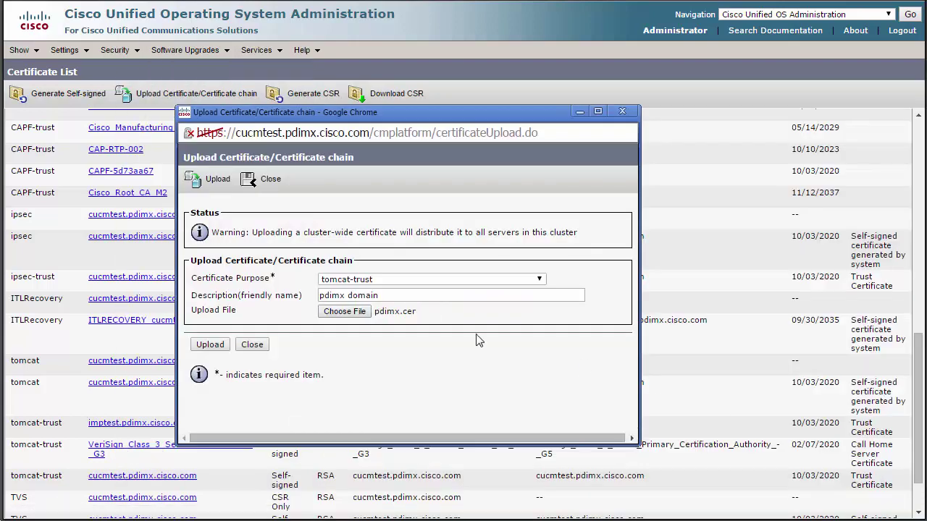
click(210, 345)
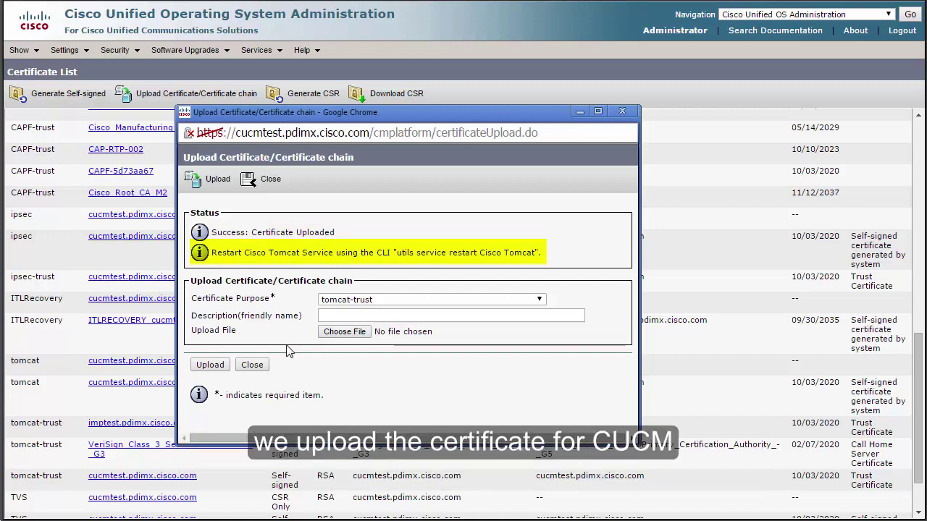
click(252, 365)
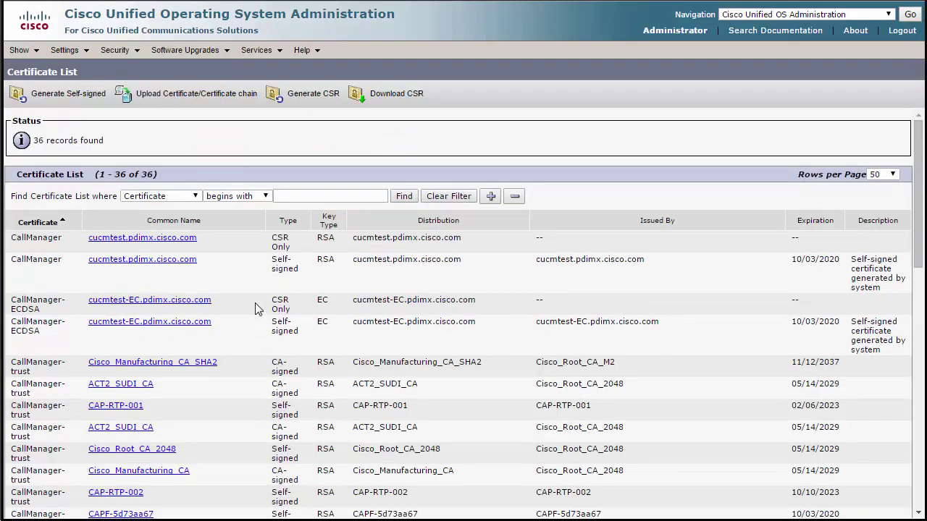
Upload the CA-signed tomcat.cer with purpose tomcat, then close the upload window.
scroll(258, 311, down, 10)
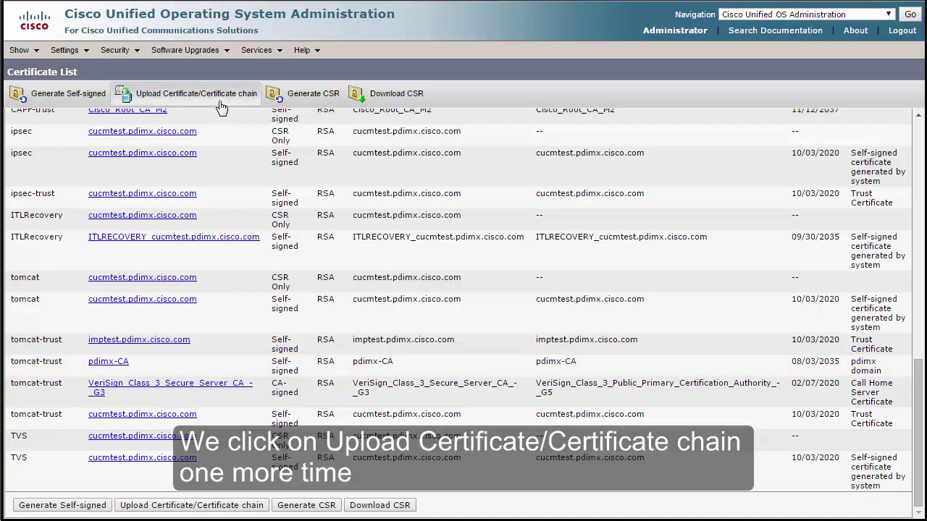
click(220, 103)
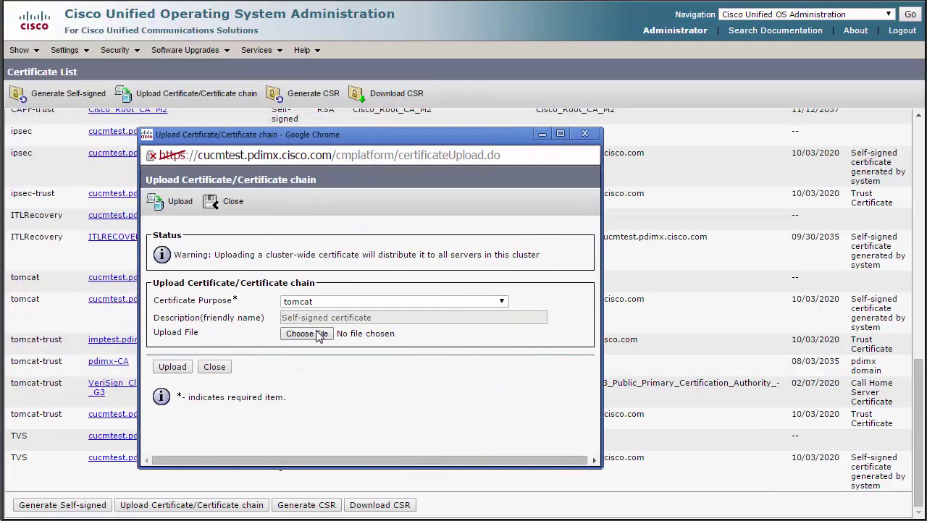
click(307, 334)
click(307, 375)
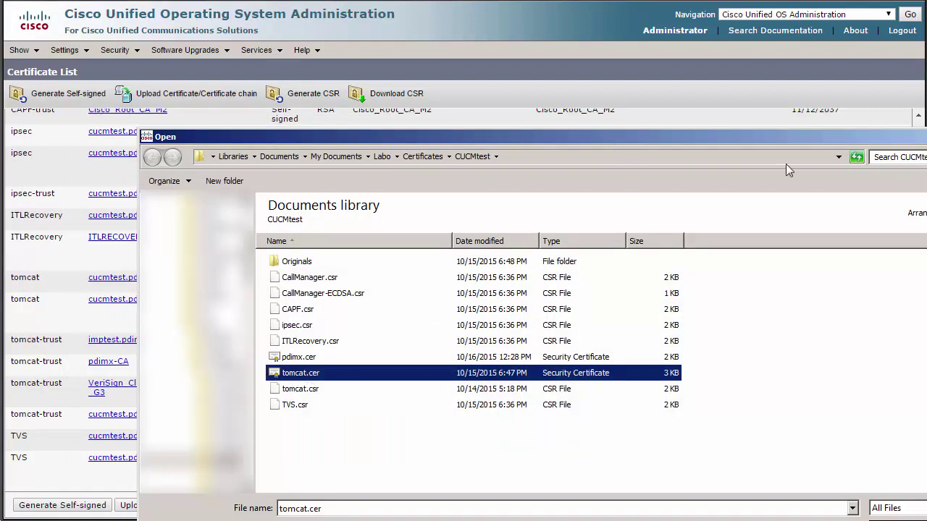
drag(750, 144, 685, 88)
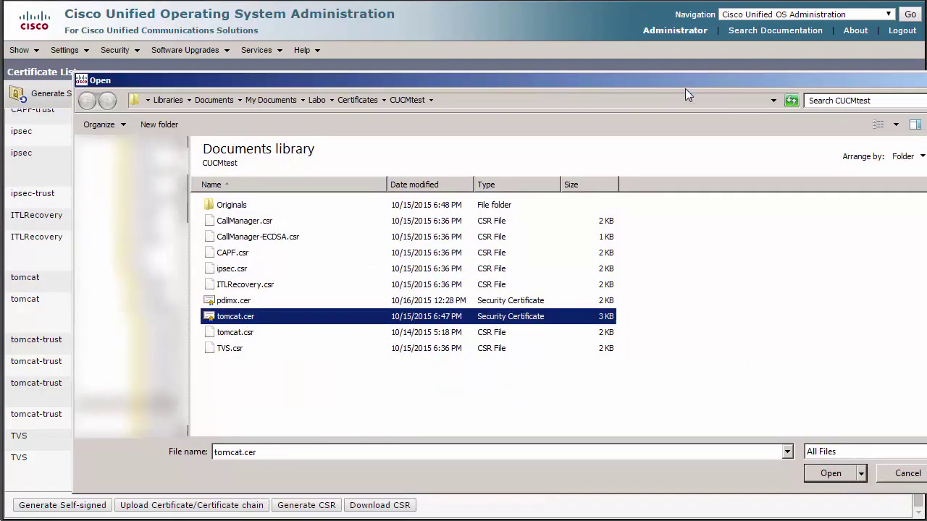
click(831, 475)
click(173, 367)
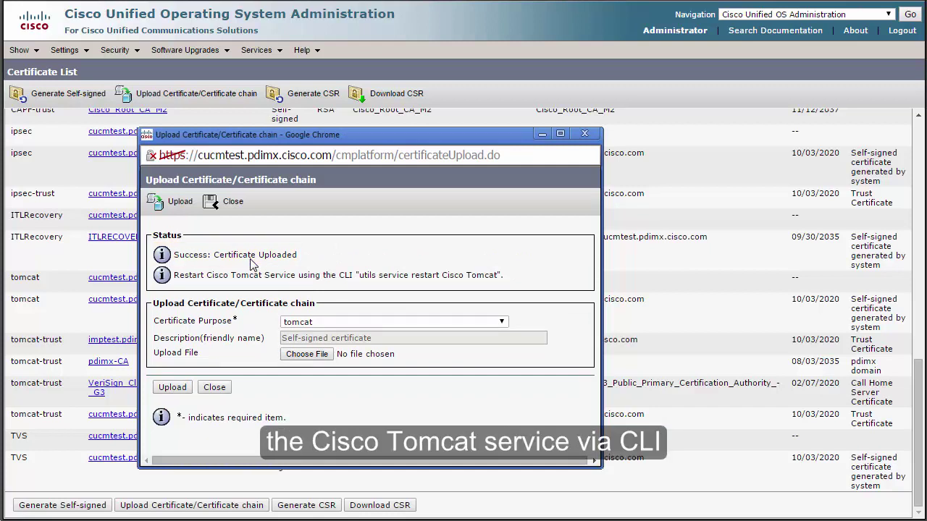
click(214, 387)
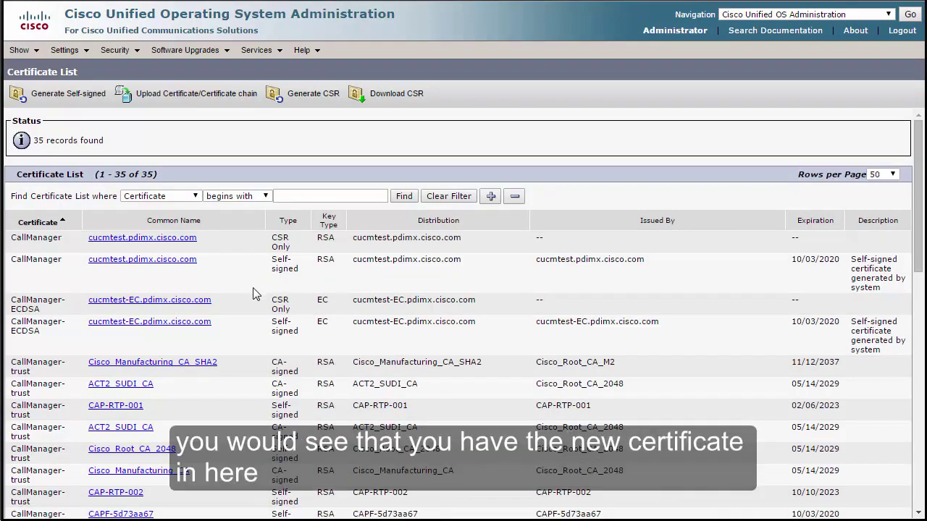
Run 'utils service restart Cisco Tomcat' at the admin: prompt.
scroll(249, 297, down, 10)
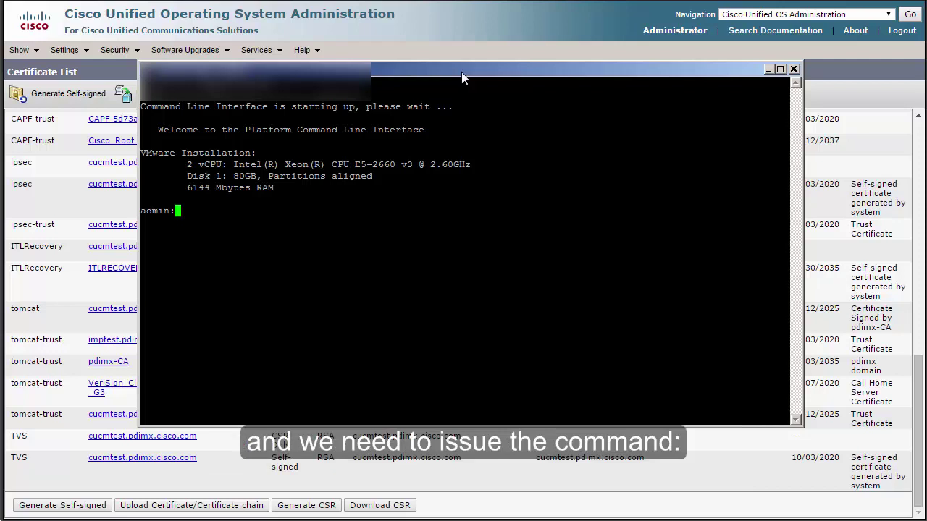
text(utils service restart Cisco Tomcat)
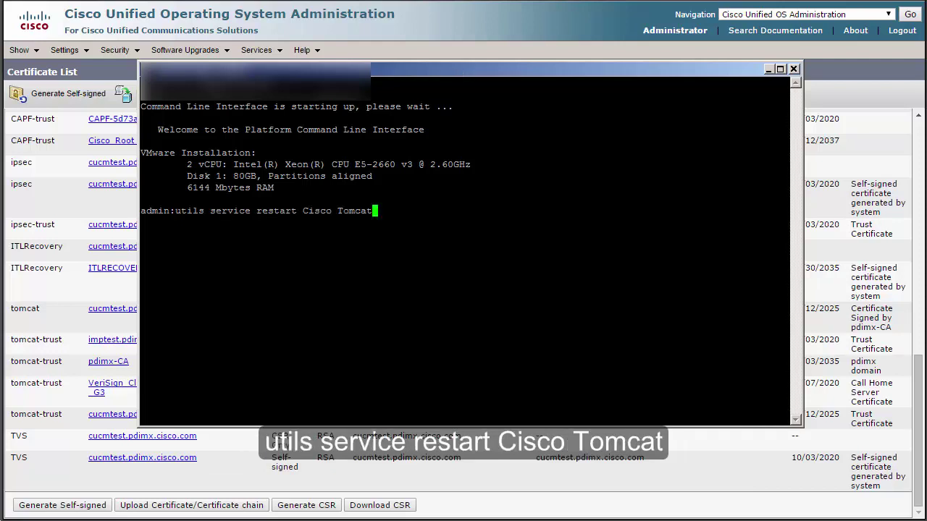
key(Return)
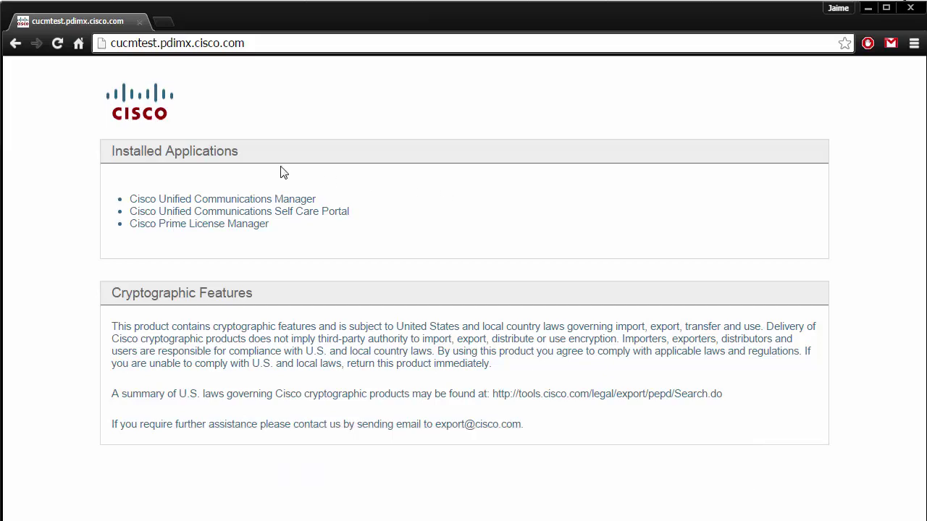
Open the Cisco Unified Communications Manager login page and bring up its certificate information.
click(265, 200)
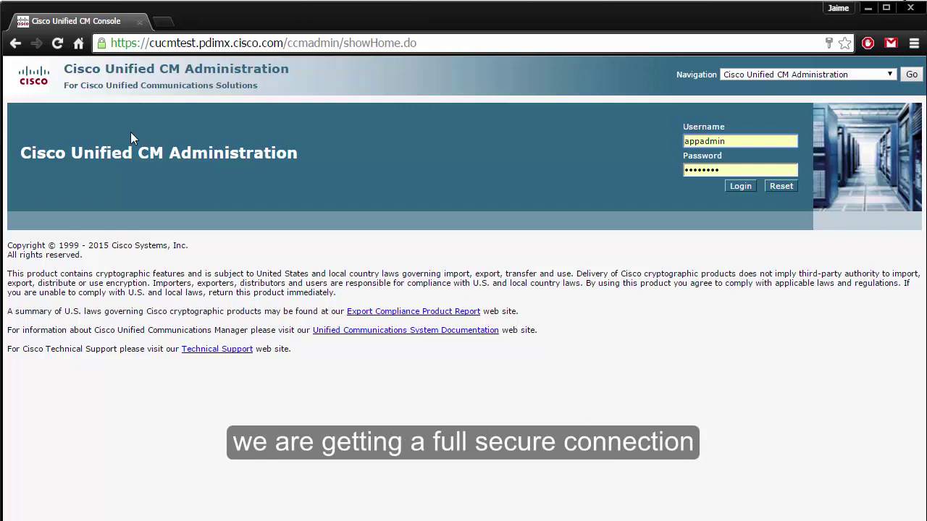
click(101, 44)
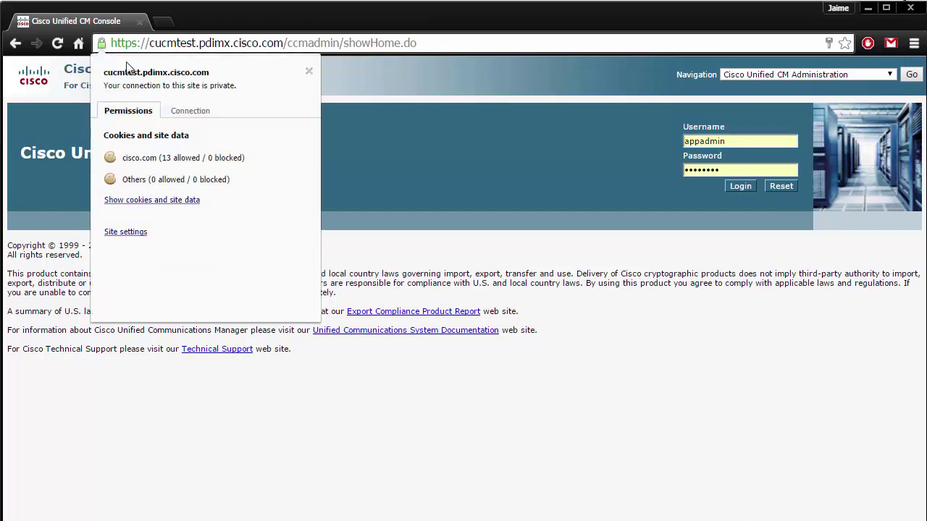
click(190, 112)
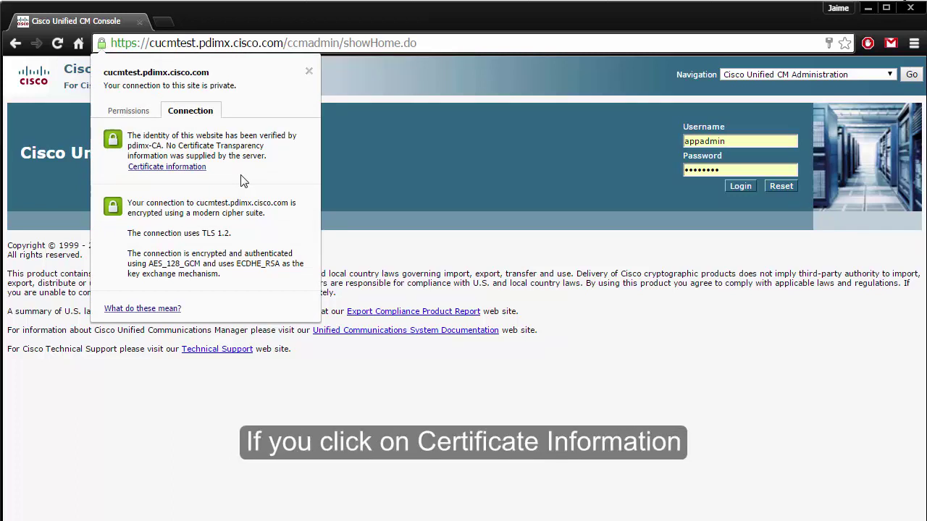
click(193, 167)
drag(209, 24, 468, 72)
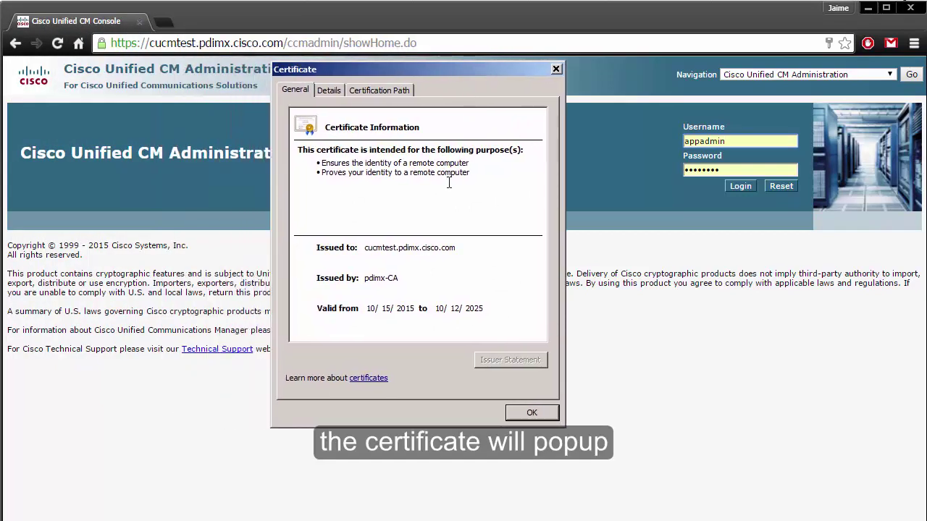
Inspect the certificate's Subject and Issuer details and its certification path from pdimx-CA.
click(335, 93)
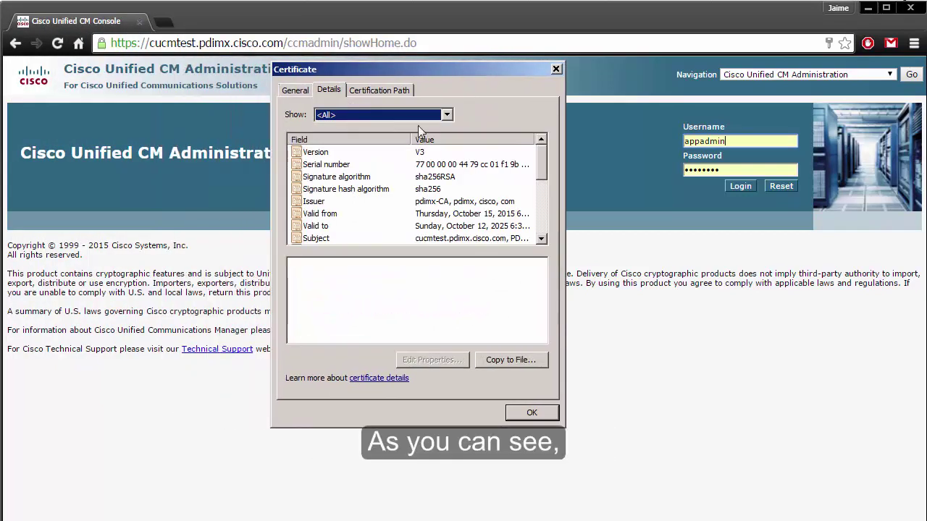
drag(538, 165, 539, 186)
click(376, 179)
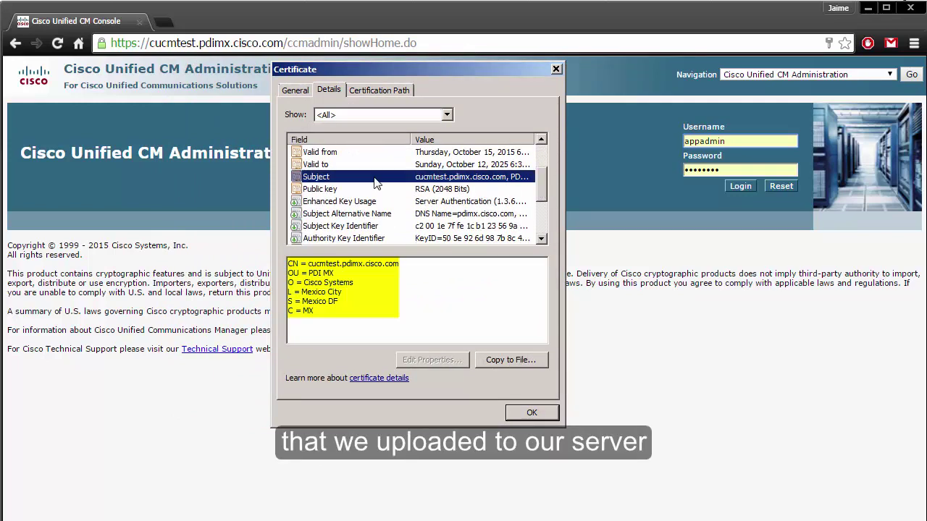
drag(533, 185, 540, 161)
click(355, 201)
click(386, 88)
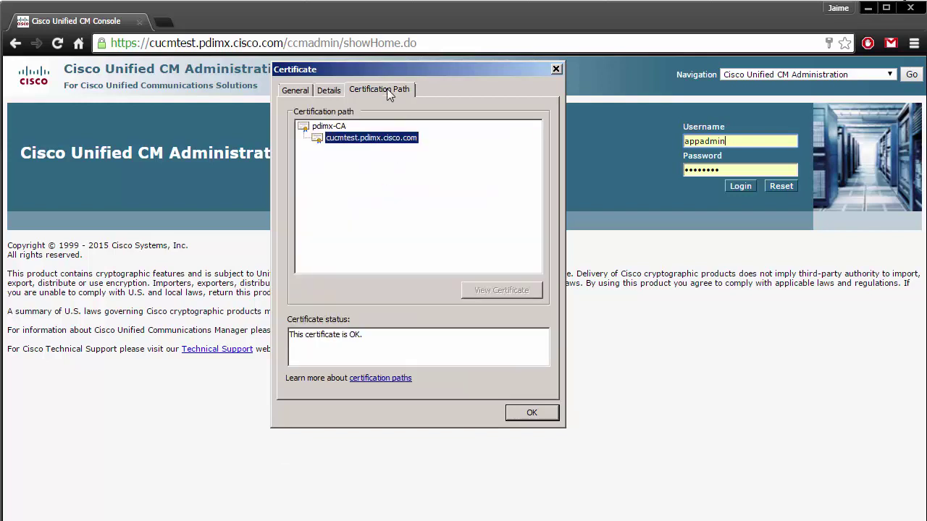